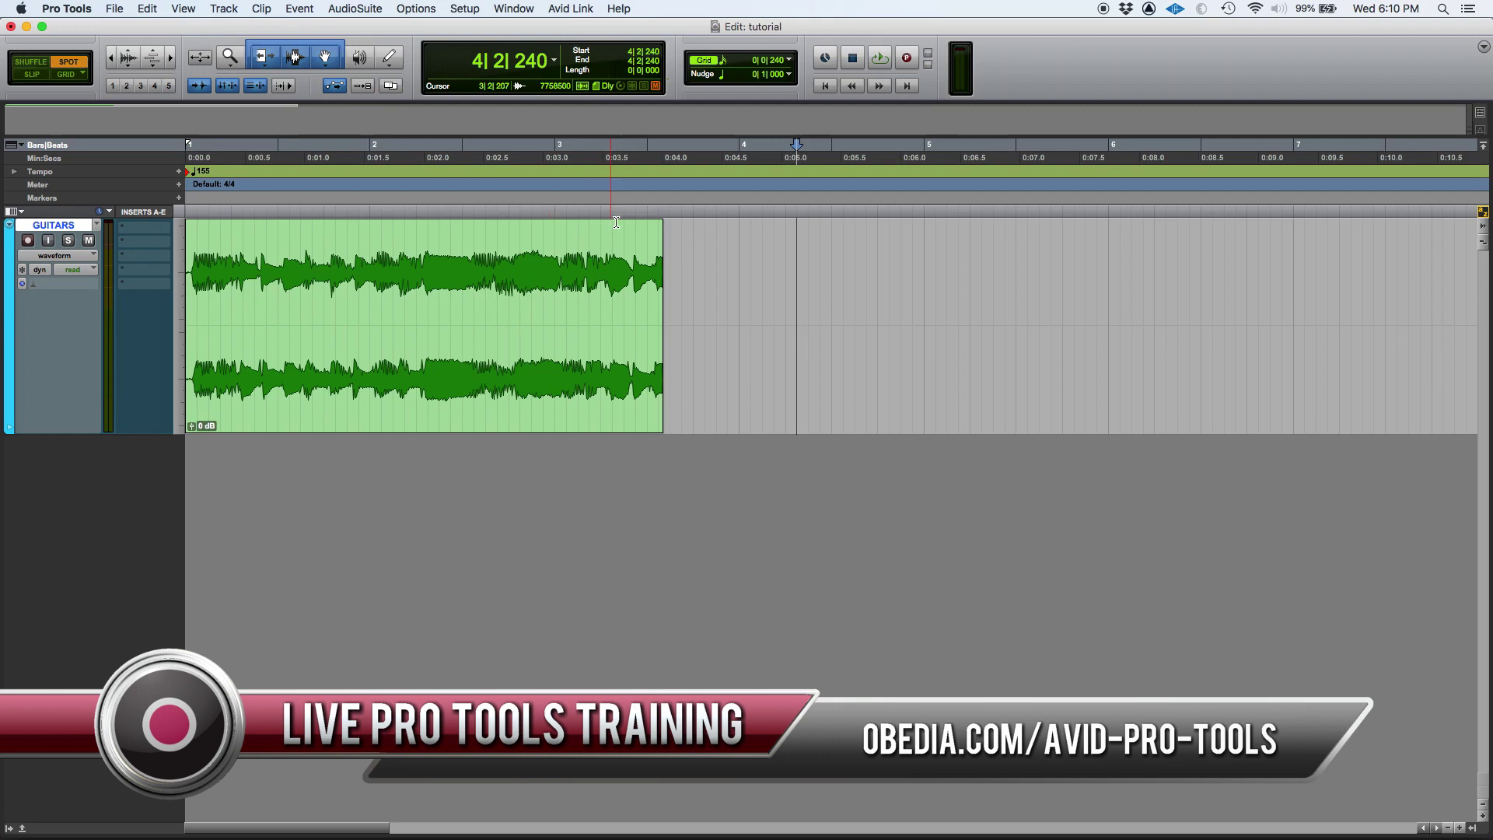
Step: Select a stretch of empty GUITARS track after the clip, then clear the selection
{"action": "left_click", "coordinate": [738, 242]}
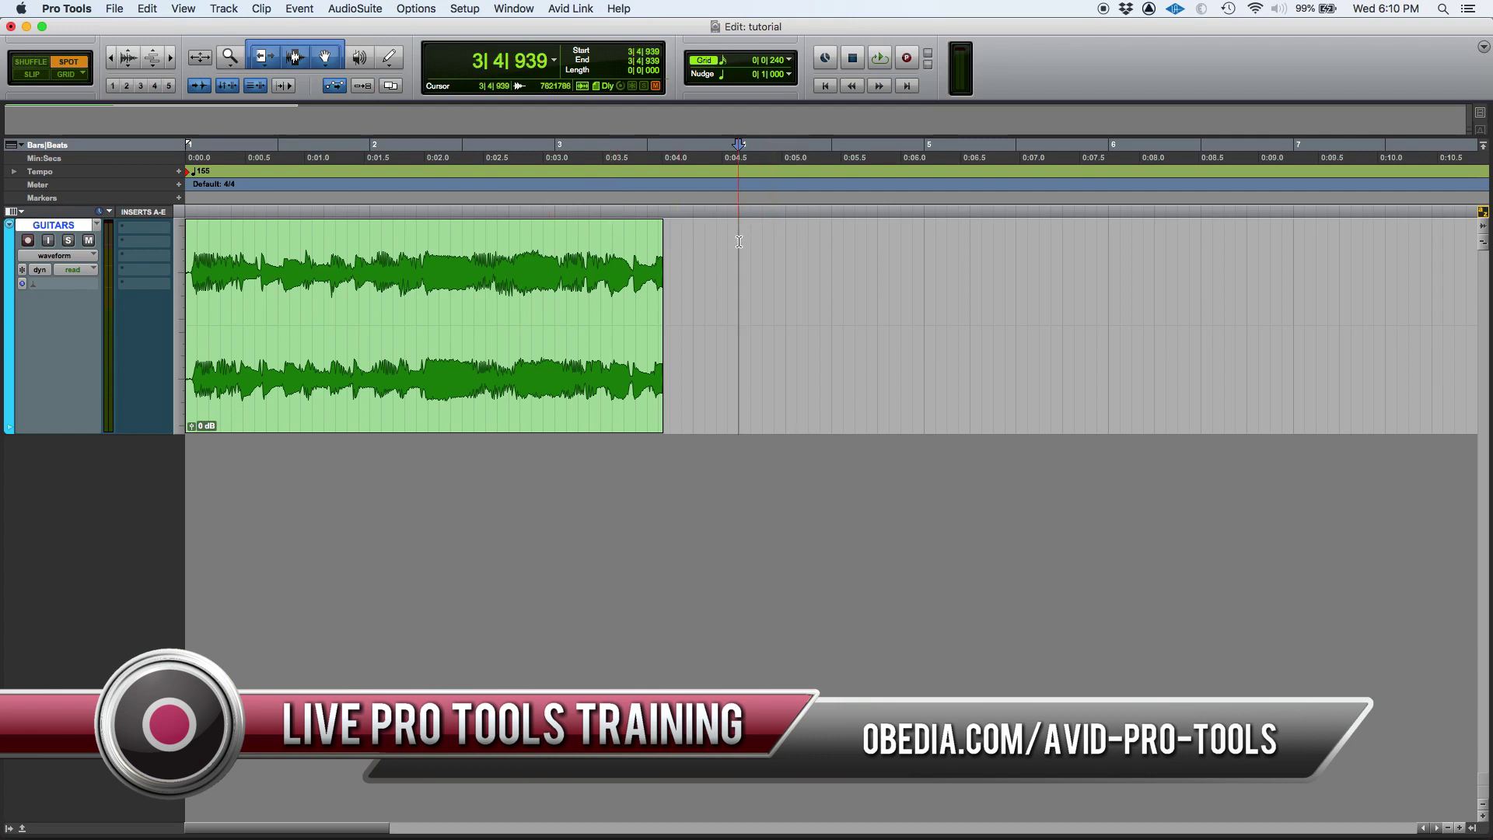
{"action": "left_click_drag", "start_coordinate": [743, 247], "coordinate": [899, 244]}
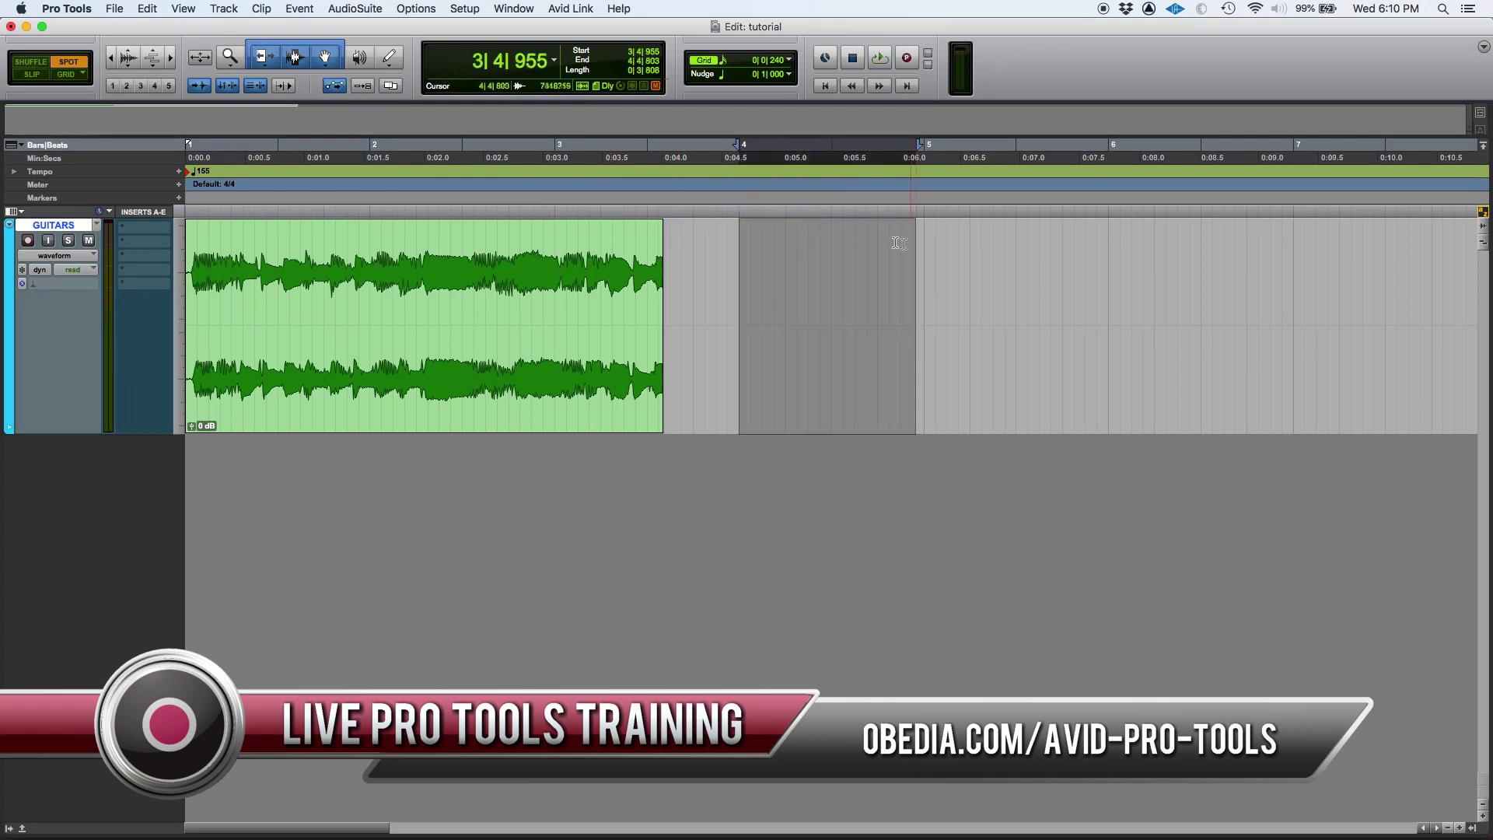
{"action": "left_click", "coordinate": [59, 78]}
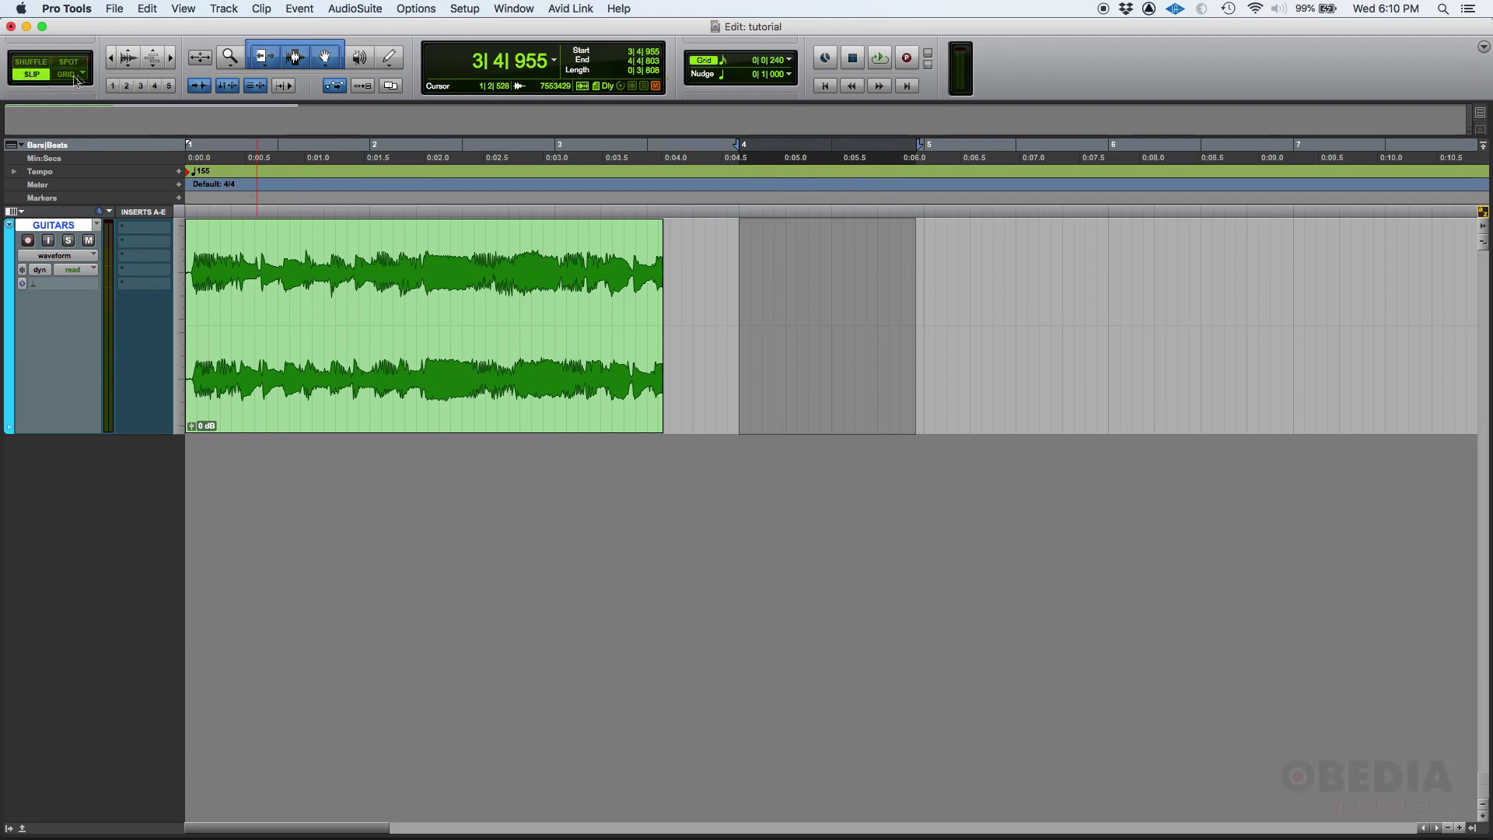
{"action": "left_click", "coordinate": [784, 242]}
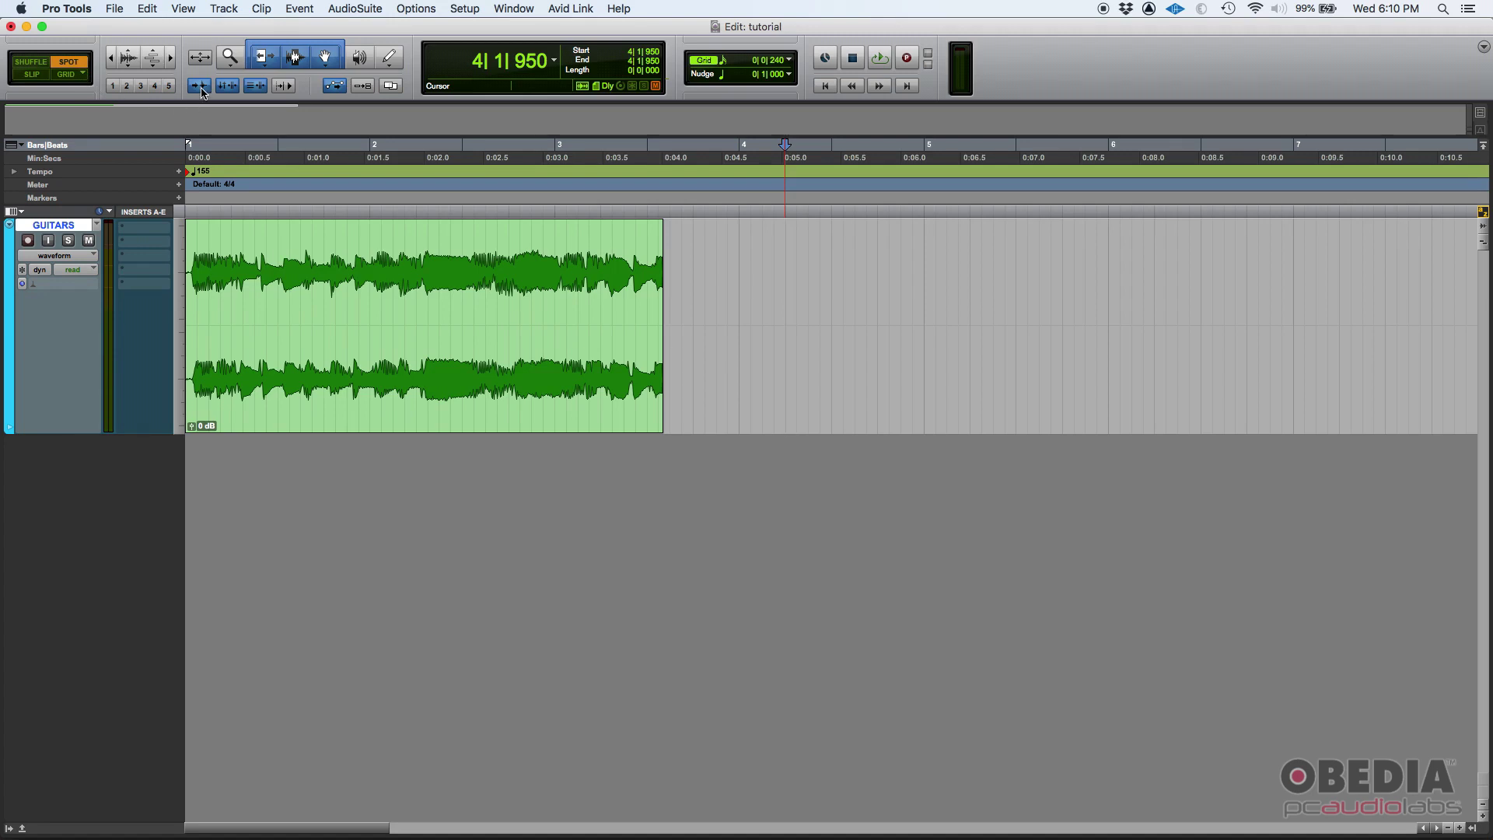
Step: In Slip mode, drag the GUITARS clip later toward 2|3 and back to bar 1
{"action": "left_click", "coordinate": [36, 84]}
{"action": "left_click_drag", "start_coordinate": [210, 415], "coordinate": [524, 415]}
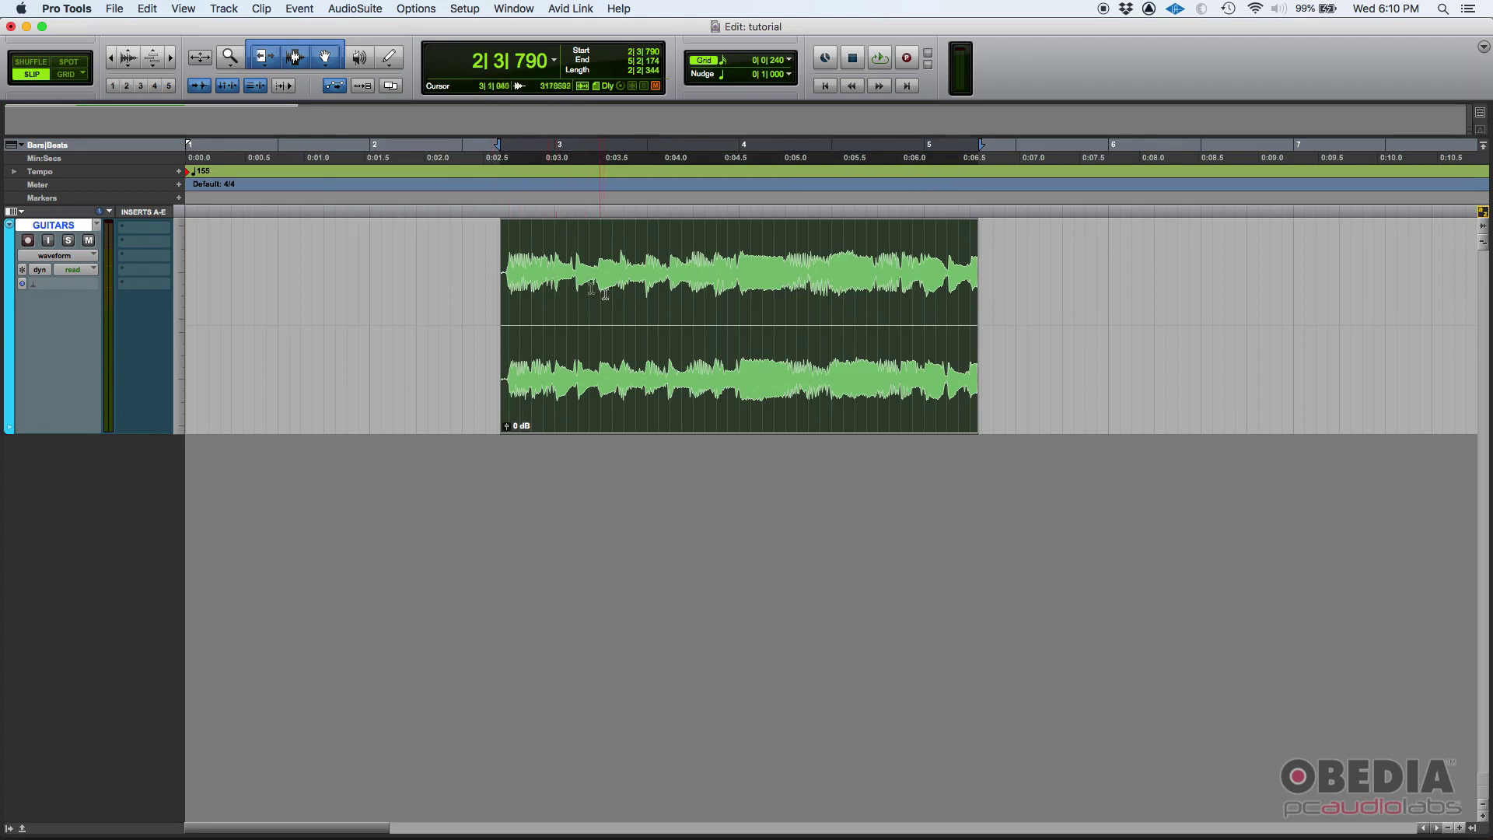
{"action": "left_click_drag", "start_coordinate": [652, 360], "coordinate": [335, 360]}
Step: Switch to Spot mode, view the GUITARS clip's Spot dialog, and dismiss it unchanged
{"action": "left_click", "coordinate": [66, 64]}
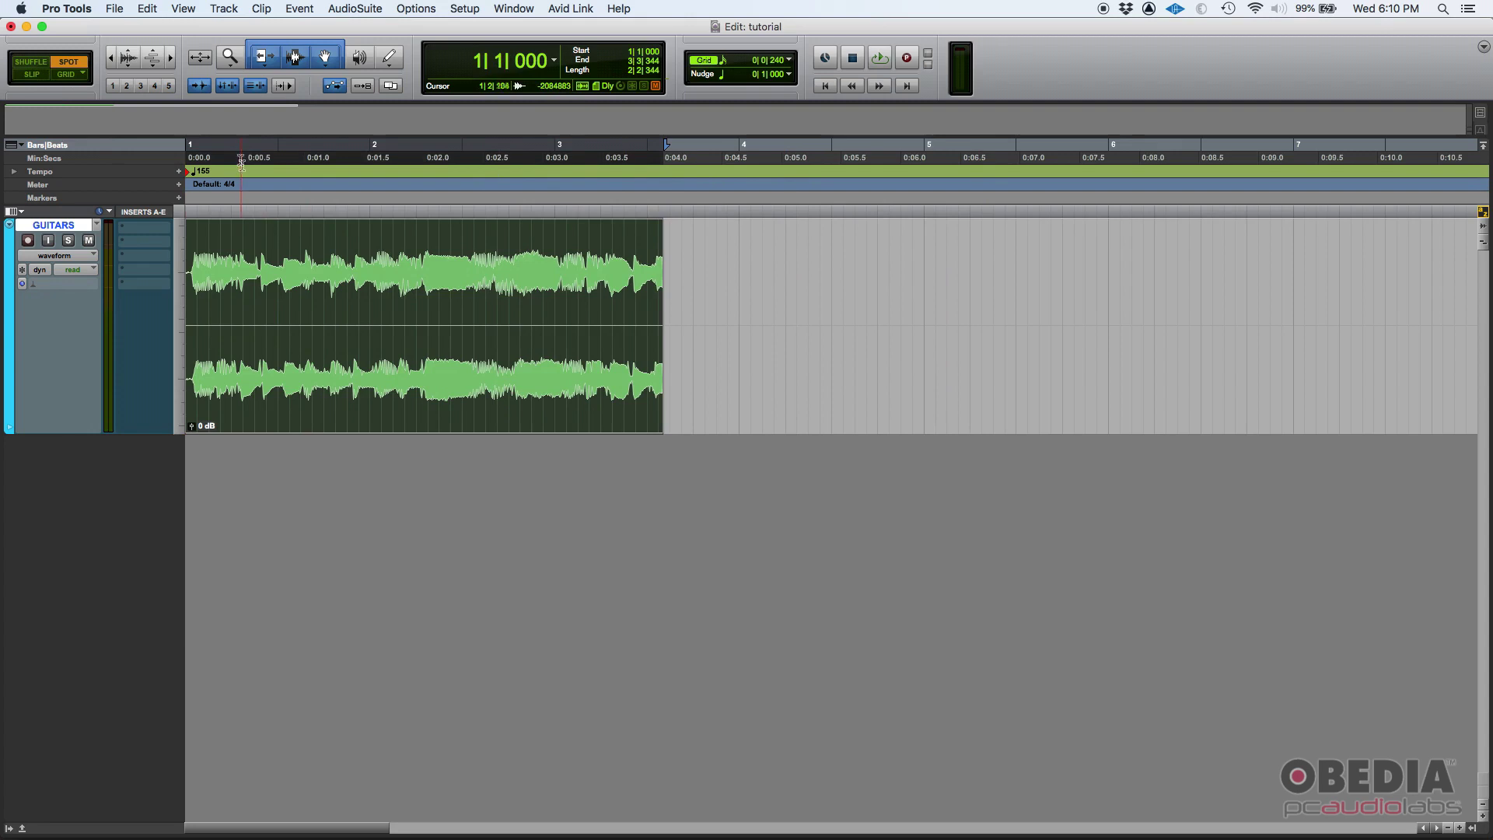
{"action": "left_click", "coordinate": [385, 230]}
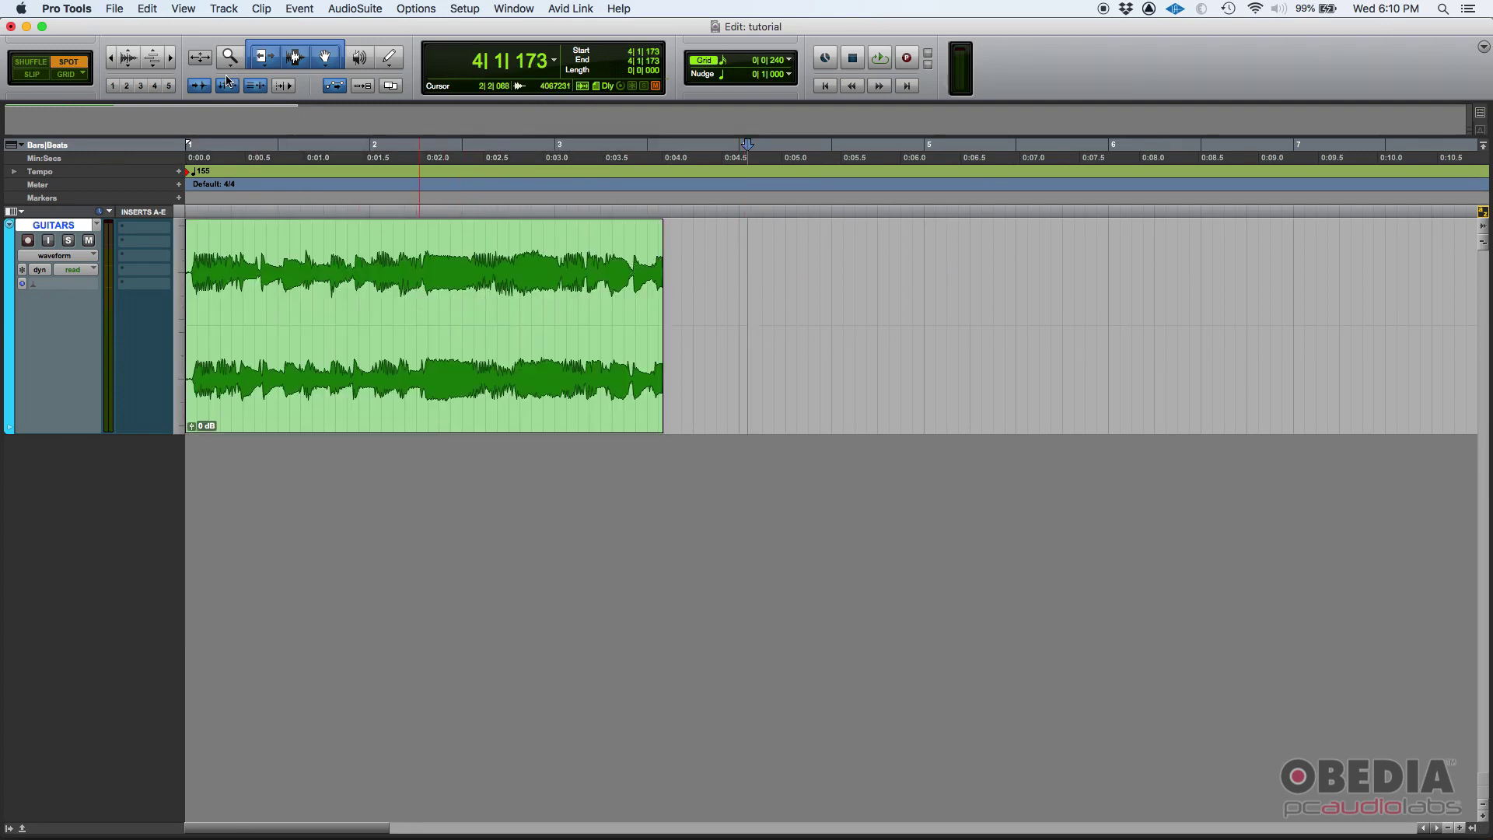
{"action": "left_click", "coordinate": [455, 378]}
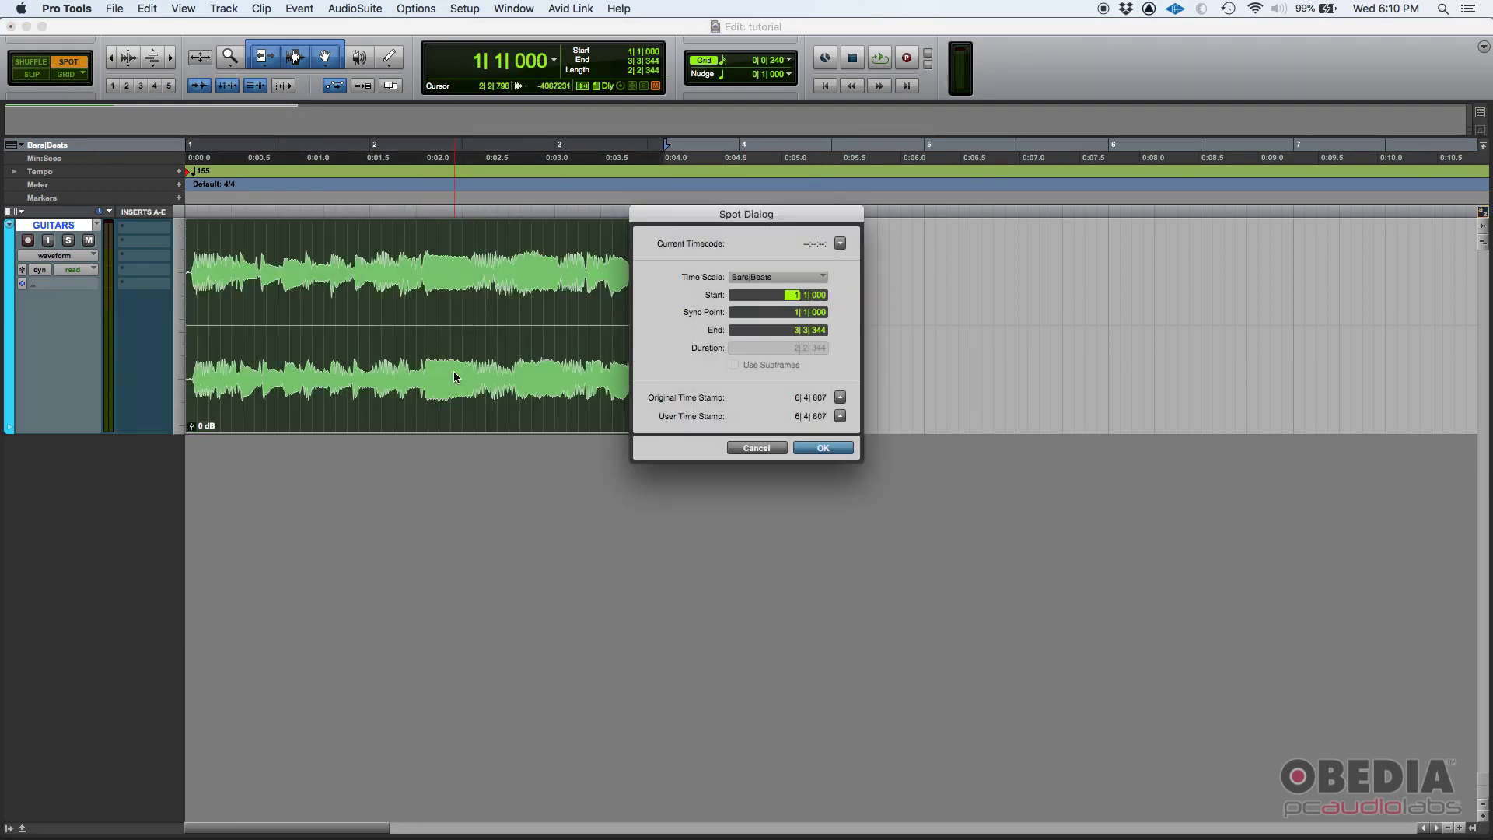
{"action": "left_click_drag", "start_coordinate": [714, 220], "coordinate": [798, 494]}
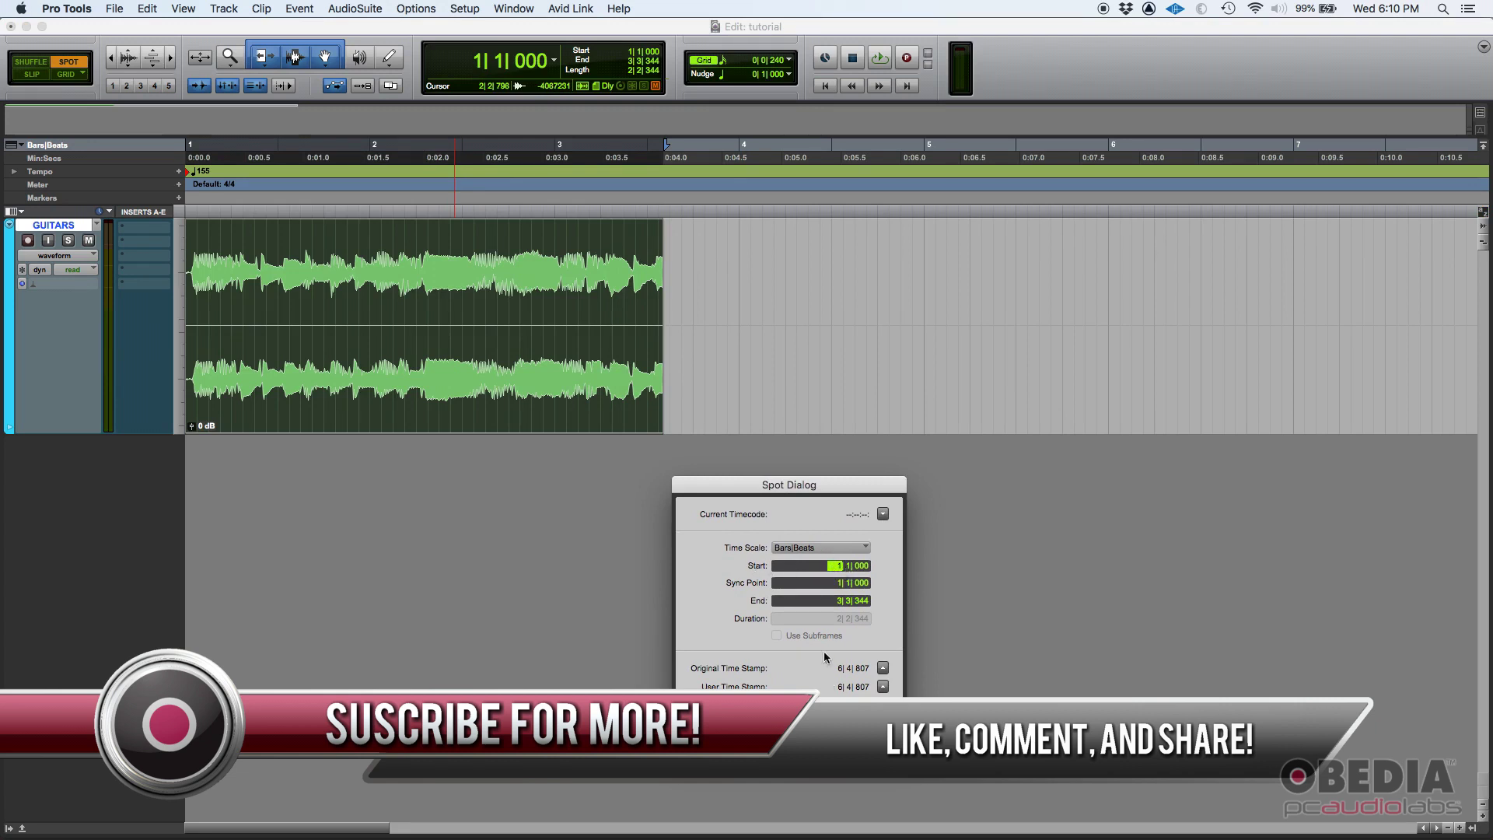
{"action": "key", "text": "Return"}
{"action": "left_click", "coordinate": [31, 73]}
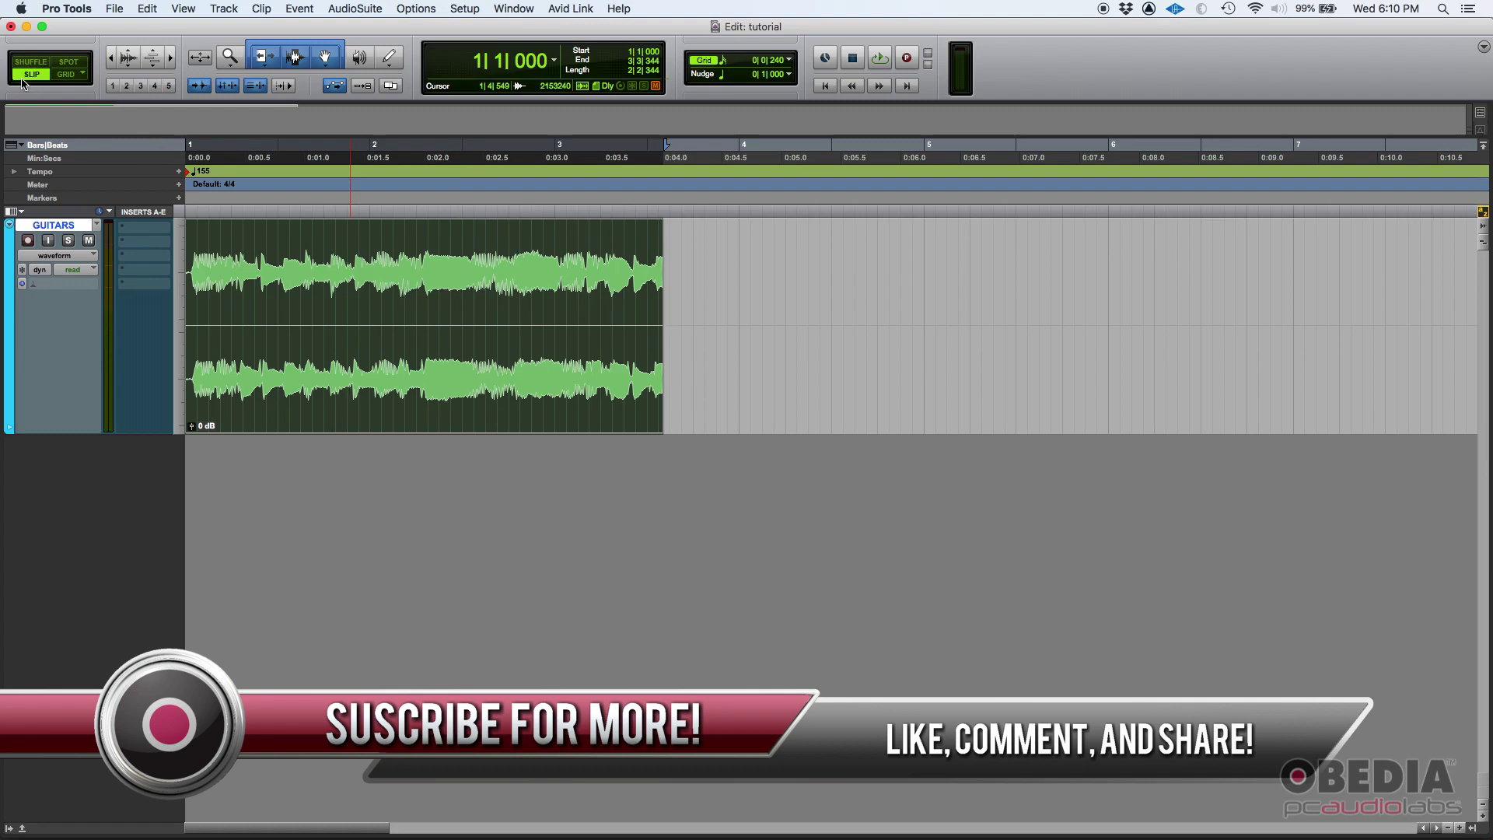
{"action": "left_click_drag", "start_coordinate": [237, 343], "coordinate": [420, 334]}
{"action": "key", "text": "F4"}
{"action": "left_click_drag", "start_coordinate": [544, 395], "coordinate": [334, 343]}
{"action": "left_click", "coordinate": [69, 62]}
{"action": "left_click", "coordinate": [819, 326]}
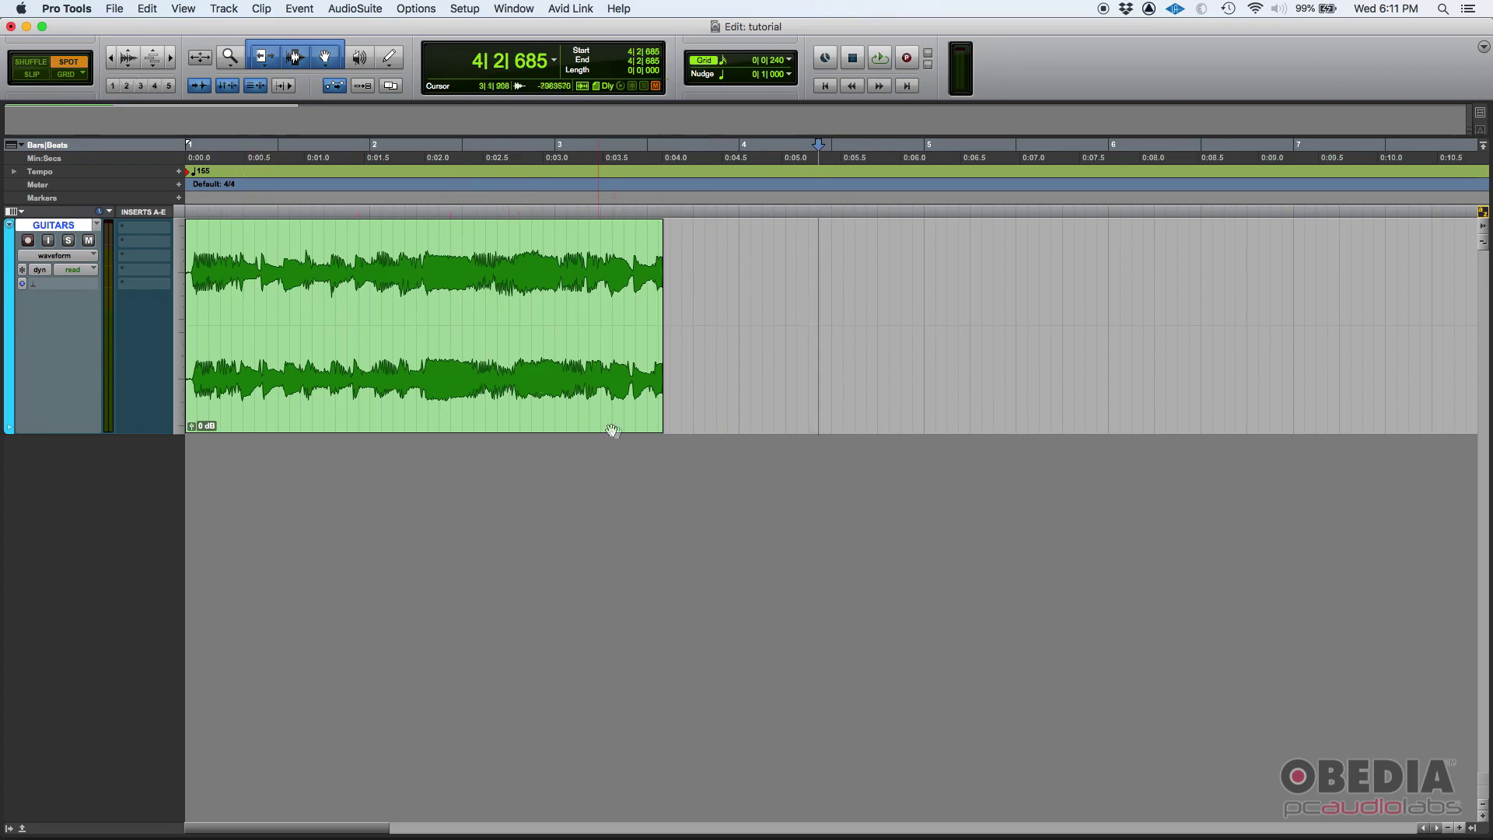
{"action": "left_click", "coordinate": [560, 387]}
{"action": "left_click_drag", "start_coordinate": [806, 212], "coordinate": [960, 410]}
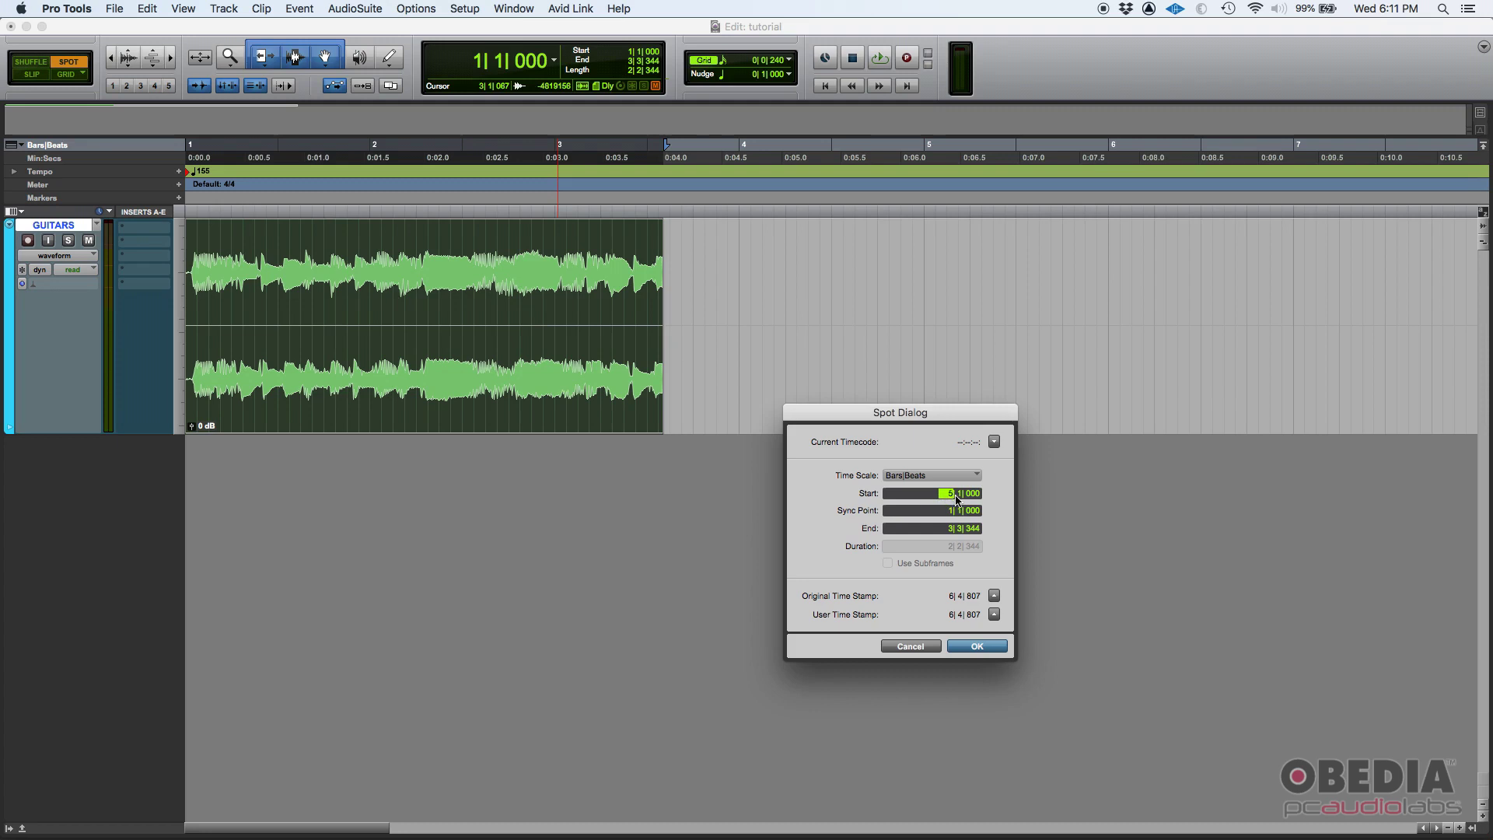
Step: Undo the move to bar 5, then spot the GUITARS clip by its end to 5|1|000
{"action": "left_click", "coordinate": [977, 647]}
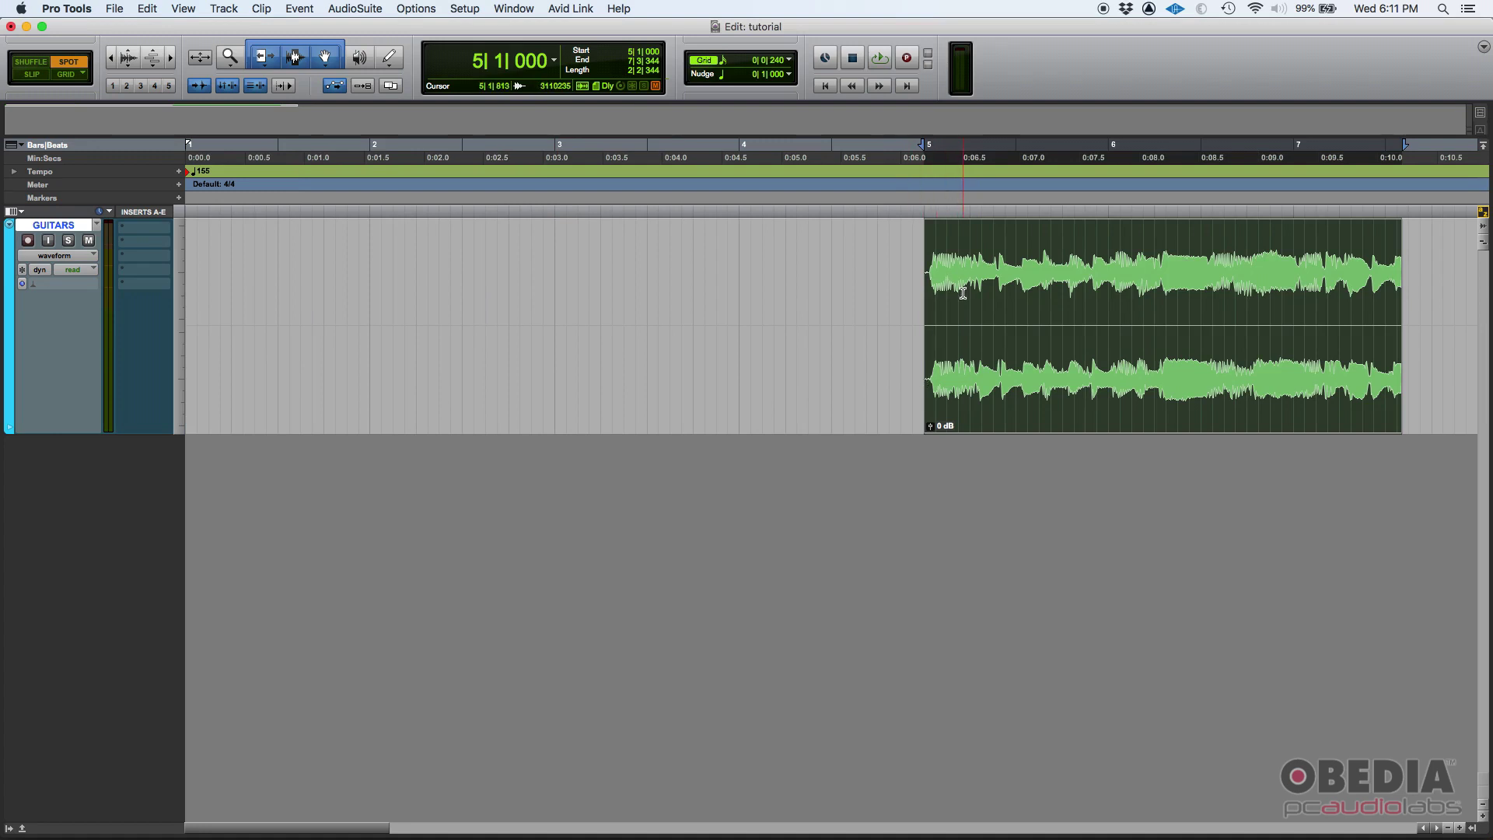
{"action": "key", "text": "super+z"}
{"action": "left_click", "coordinate": [521, 351]}
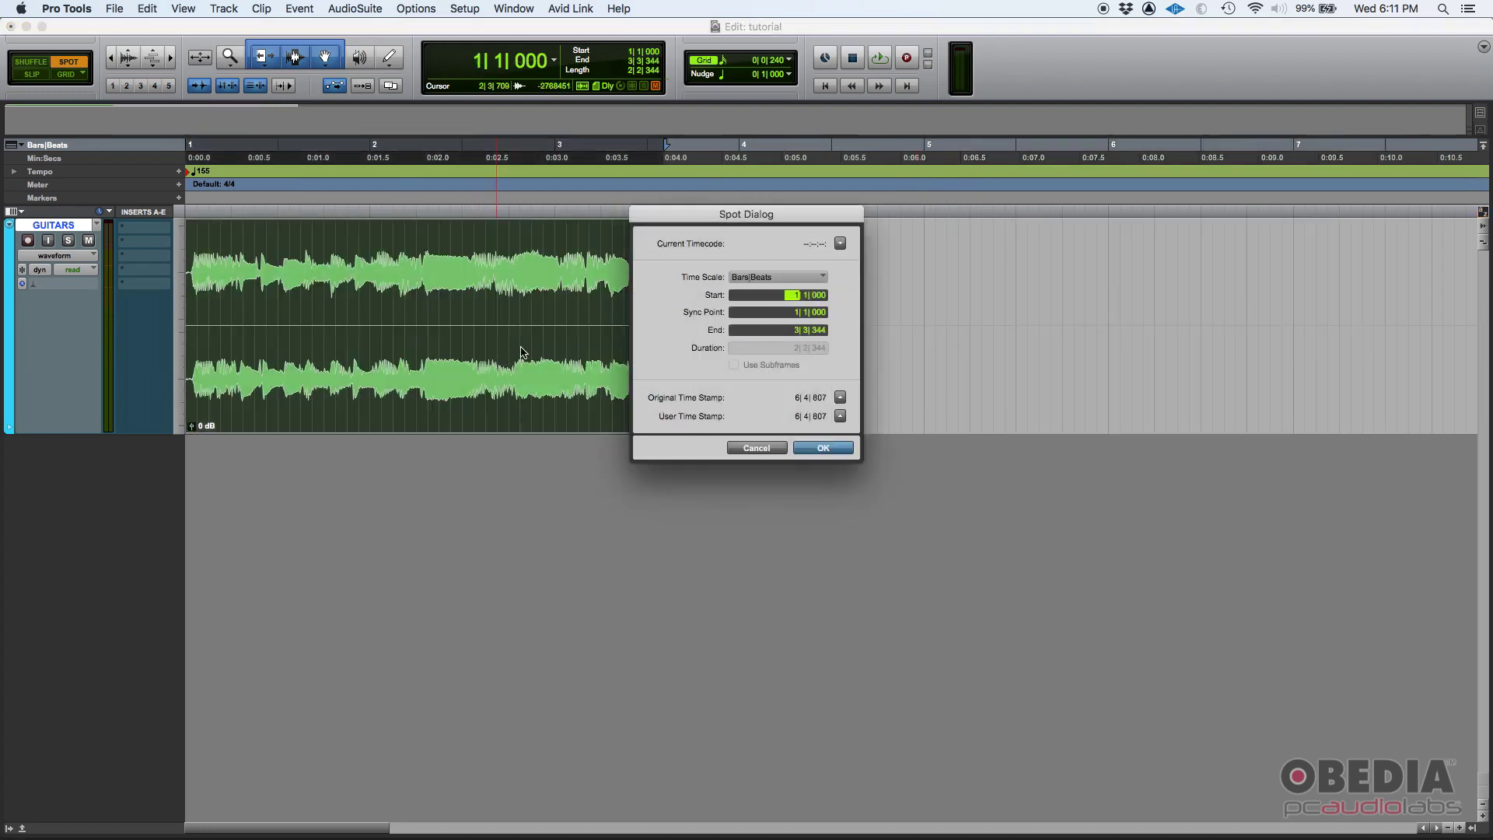
{"action": "left_click", "coordinate": [795, 331]}
{"action": "left_click", "coordinate": [822, 449]}
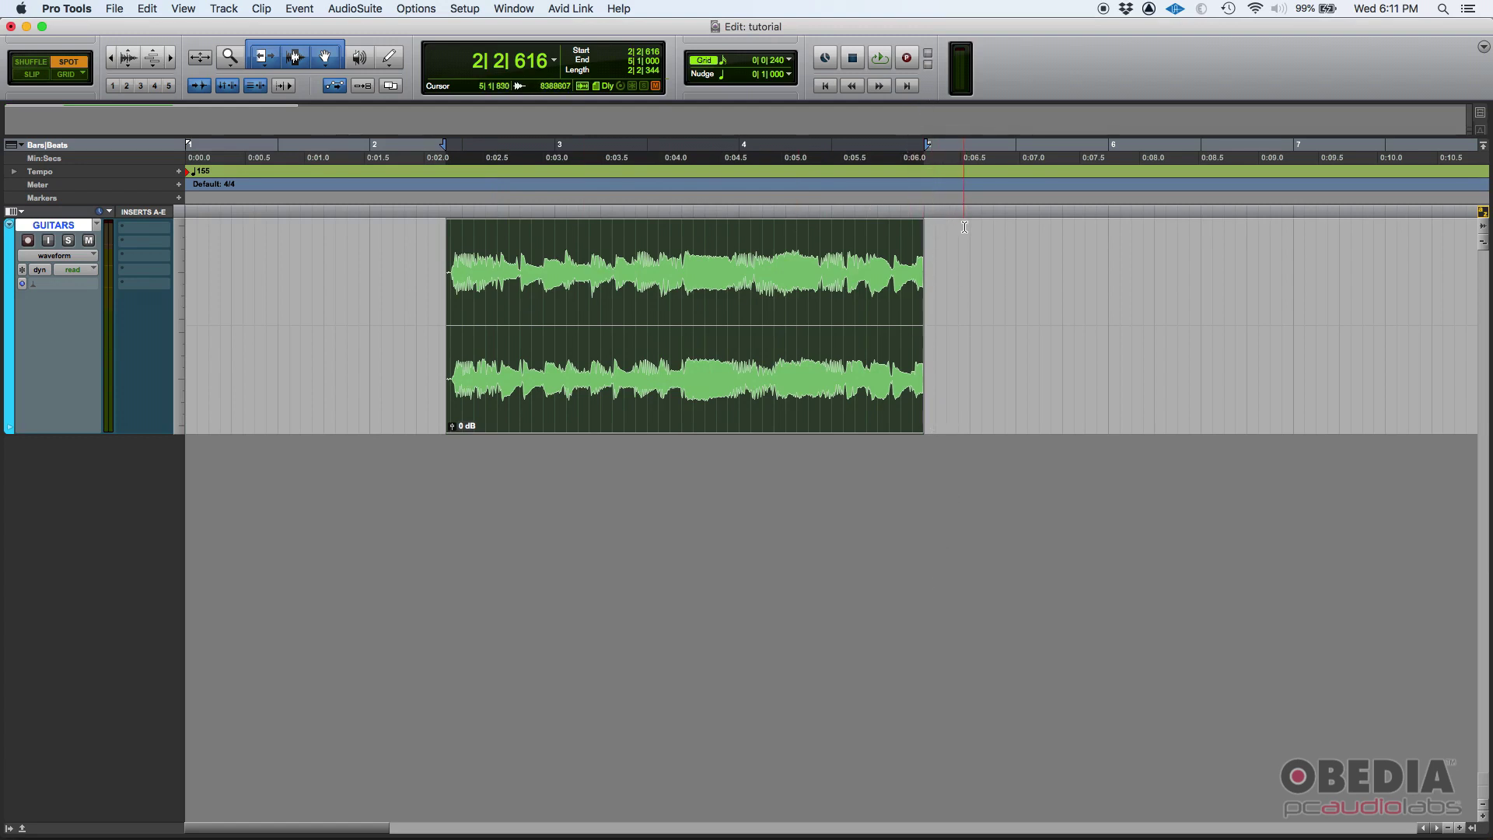
Step: Undo the bar-5 move and review the Spot dialog: start 1|1|000, original time stamp 6|4|807
{"action": "key", "text": "super+z"}
{"action": "left_click", "coordinate": [662, 265]}
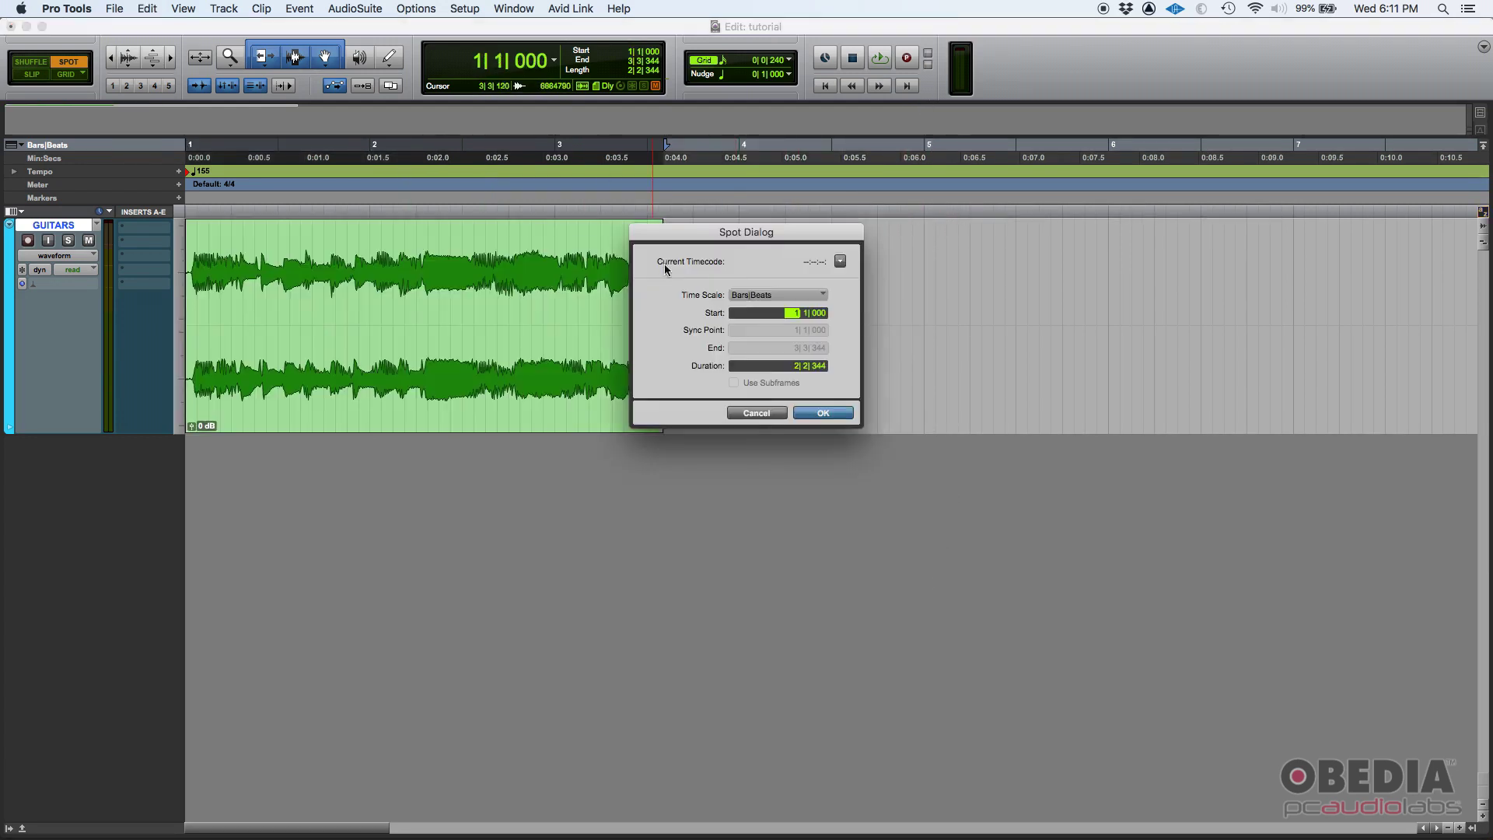
{"action": "left_click", "coordinate": [755, 414]}
{"action": "left_click", "coordinate": [498, 393]}
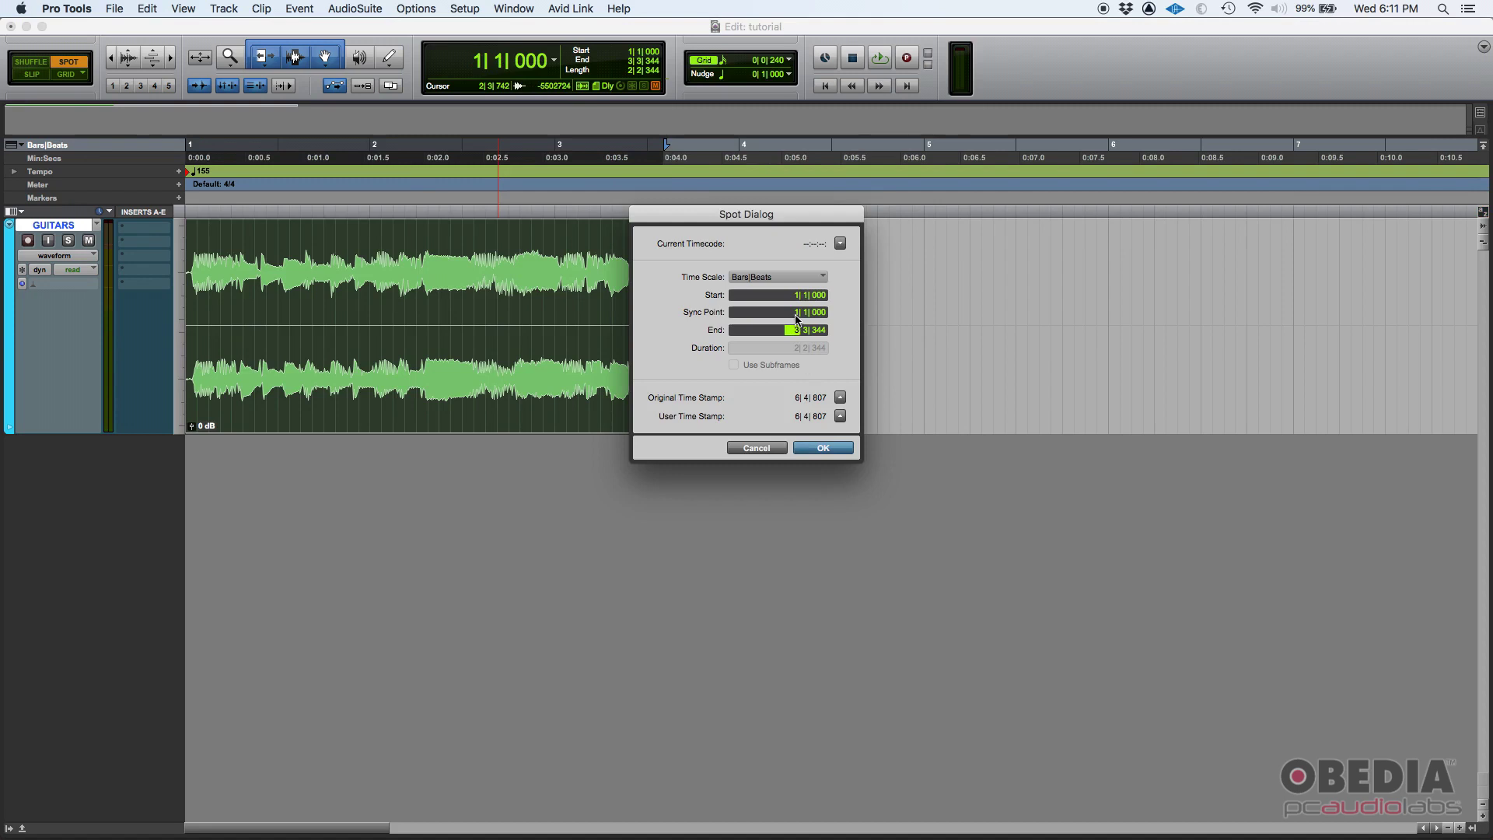
{"action": "left_click_drag", "start_coordinate": [734, 217], "coordinate": [545, 459]}
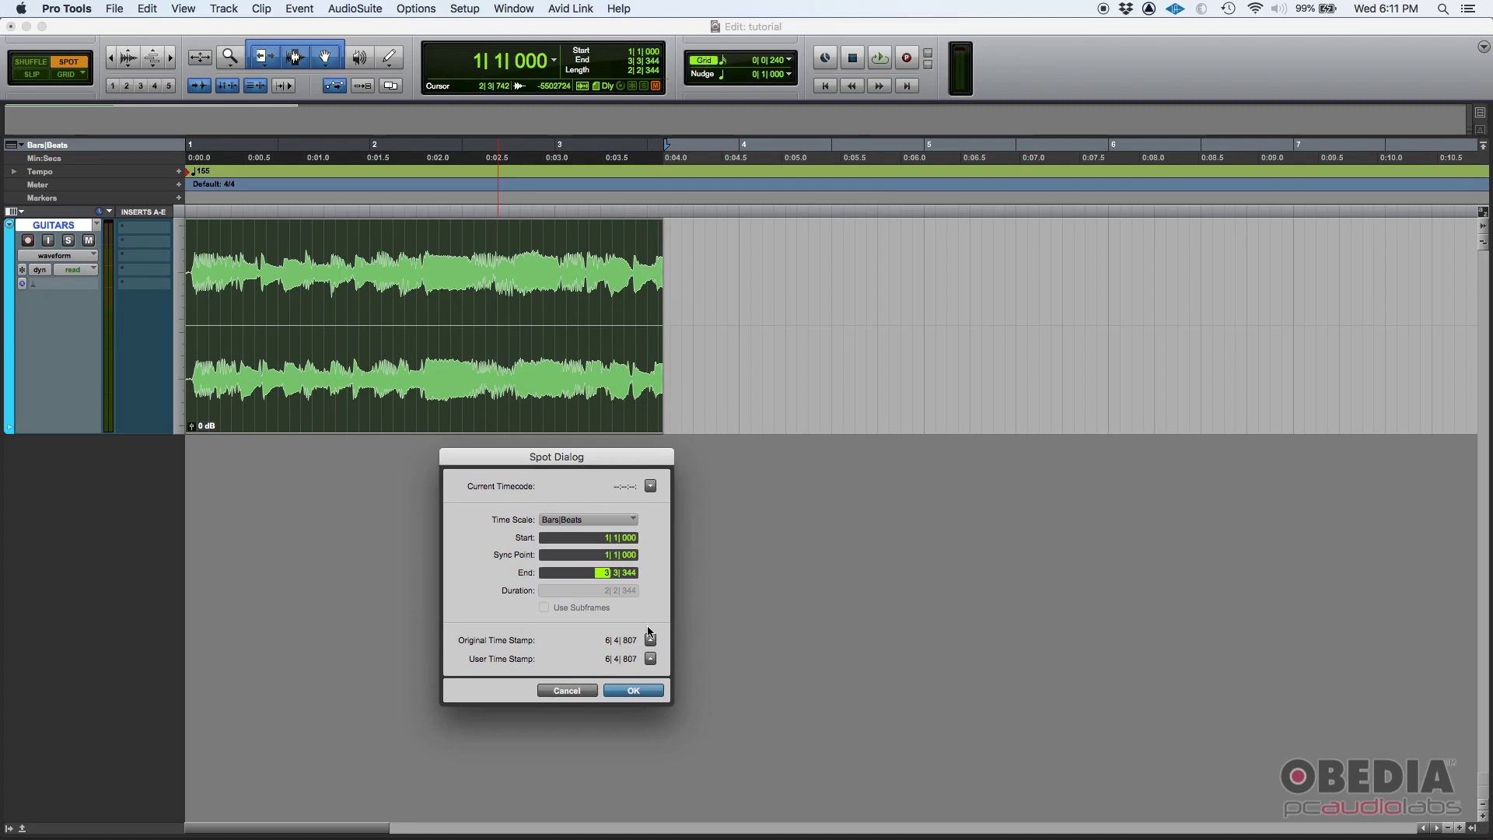
{"action": "left_click", "coordinate": [565, 690]}
Step: In Slip mode, slide the GUITARS clip slightly later so it starts at 1|2|318
{"action": "left_click", "coordinate": [31, 74]}
{"action": "left_click_drag", "start_coordinate": [296, 290], "coordinate": [320, 291]}
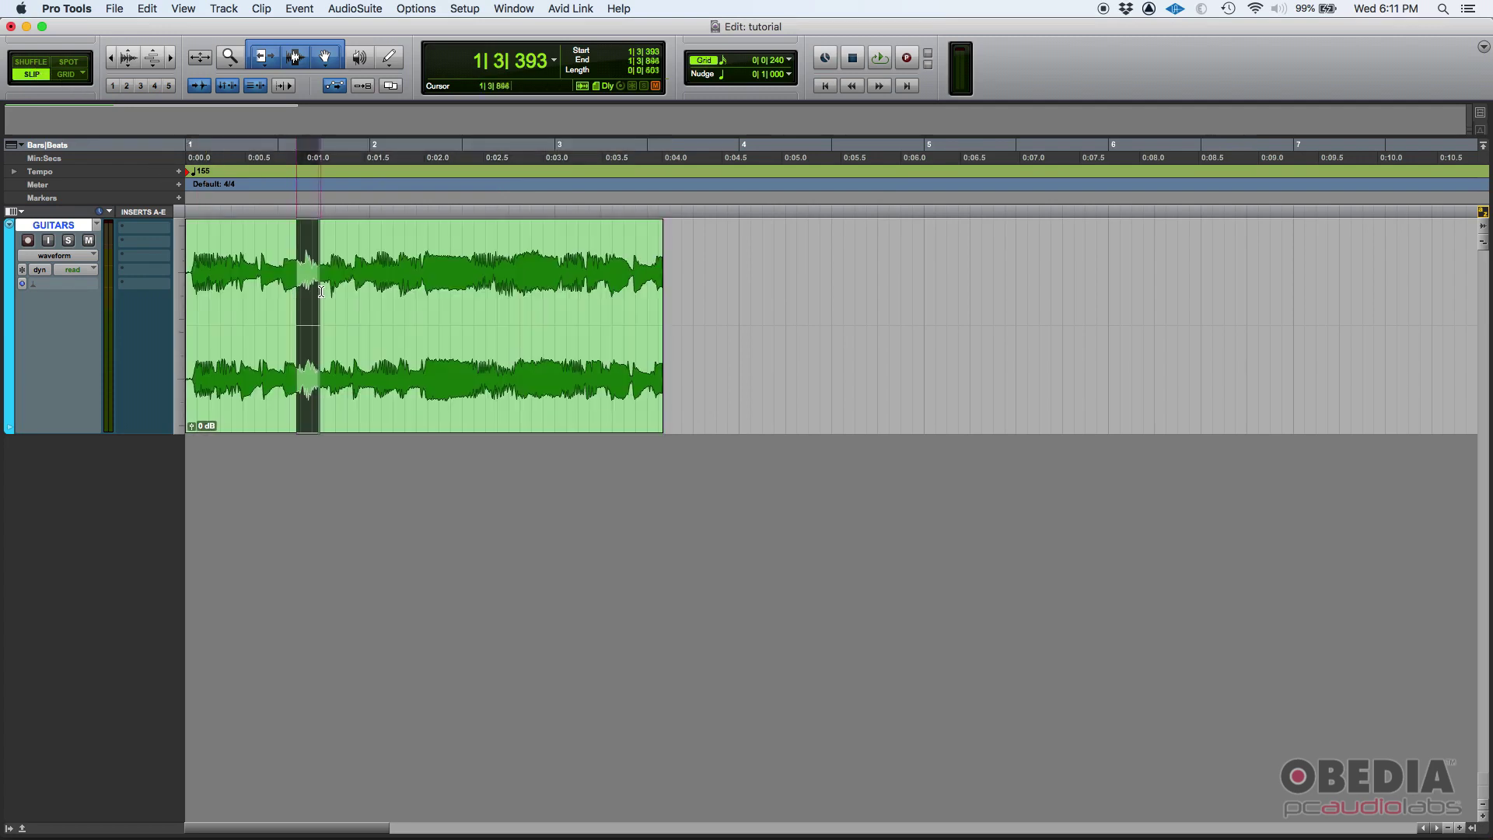
{"action": "left_click_drag", "start_coordinate": [389, 330], "coordinate": [460, 360]}
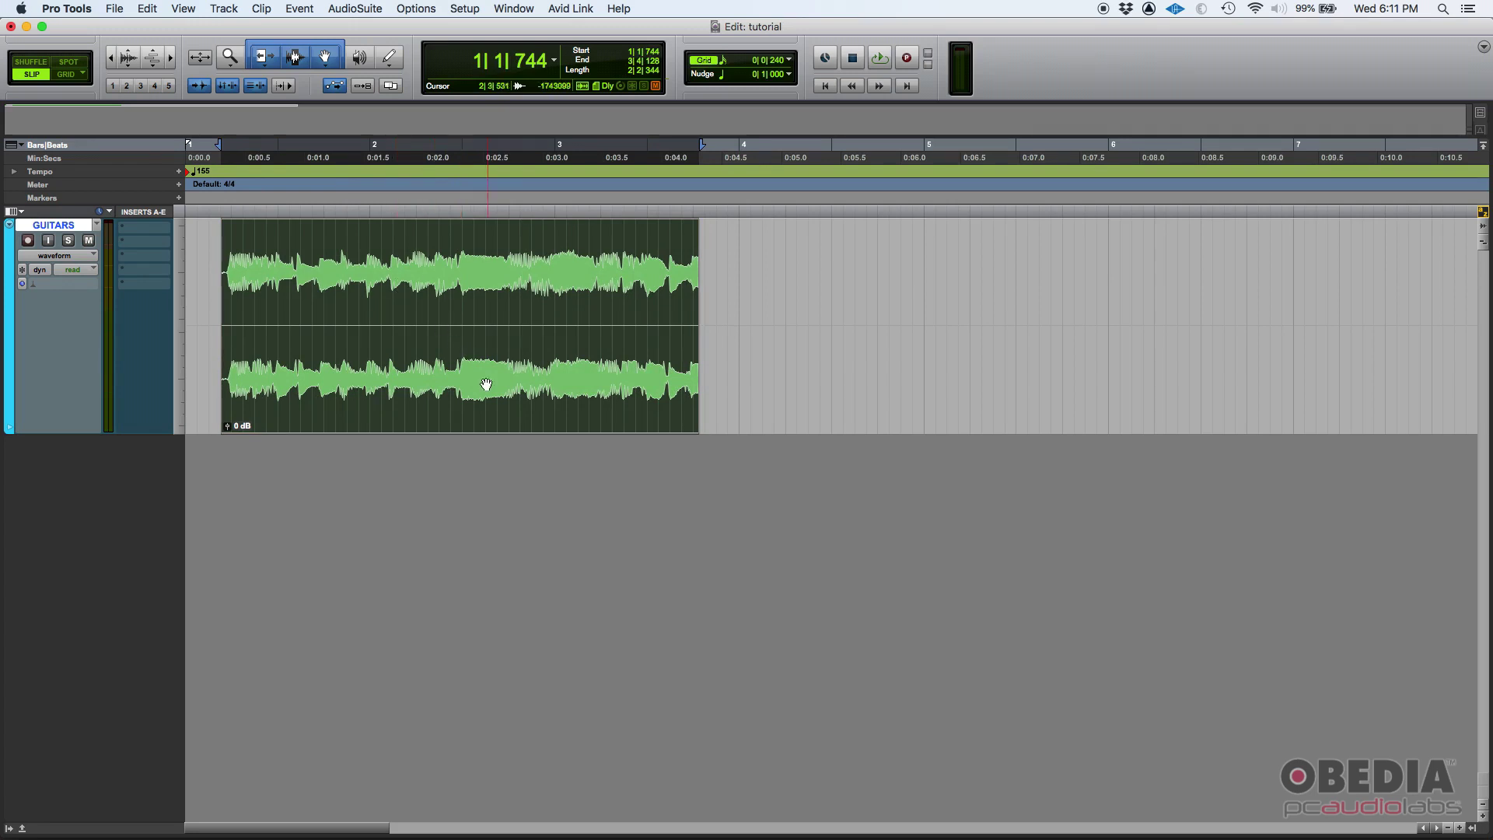
{"action": "left_click_drag", "start_coordinate": [422, 424], "coordinate": [470, 388]}
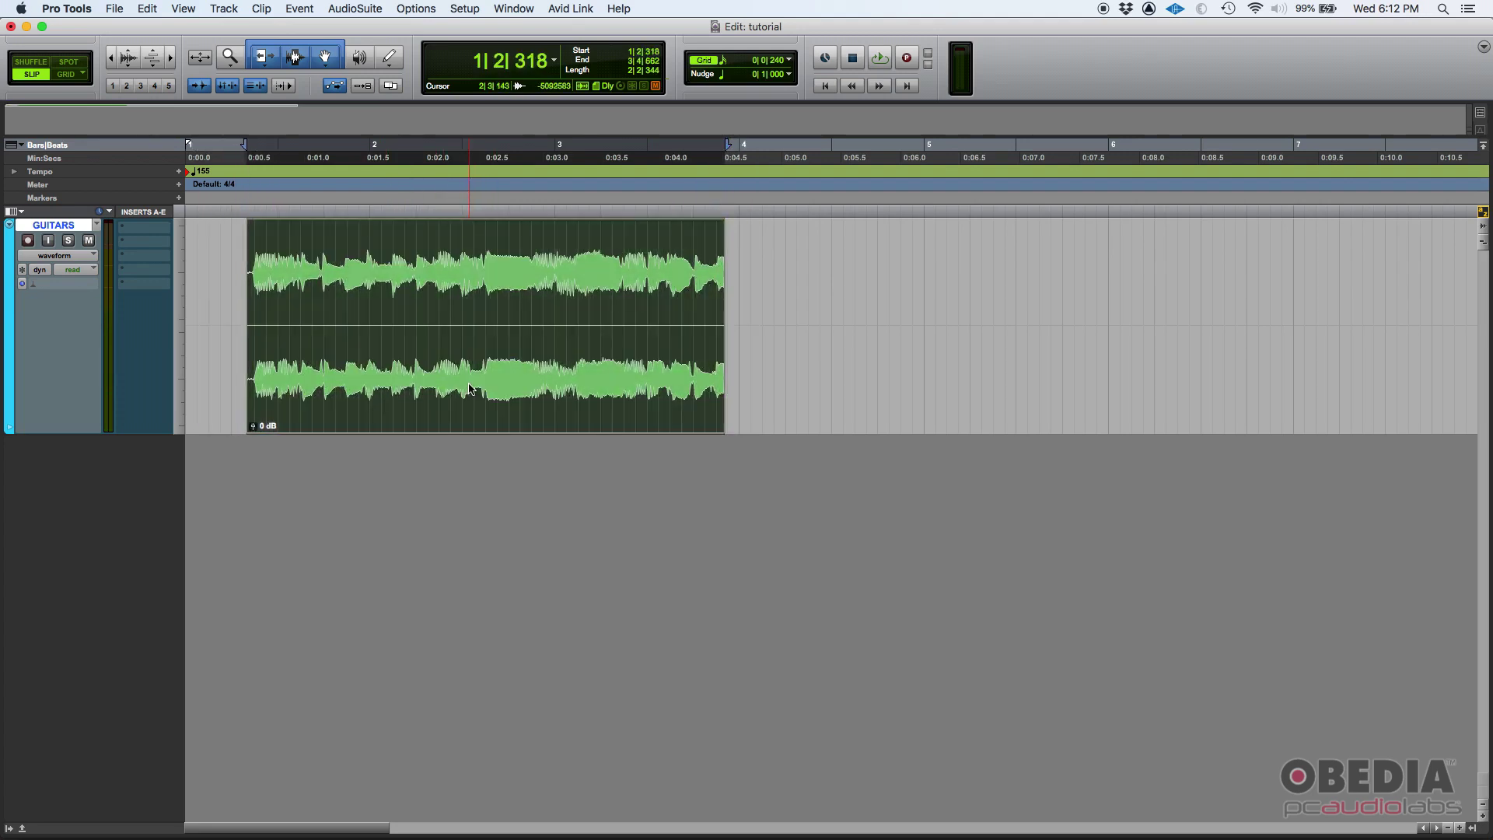
Step: Spot the GUITARS clip to its original time stamp, starting at 6|4|807
{"action": "left_click", "coordinate": [70, 62]}
{"action": "left_click", "coordinate": [420, 367]}
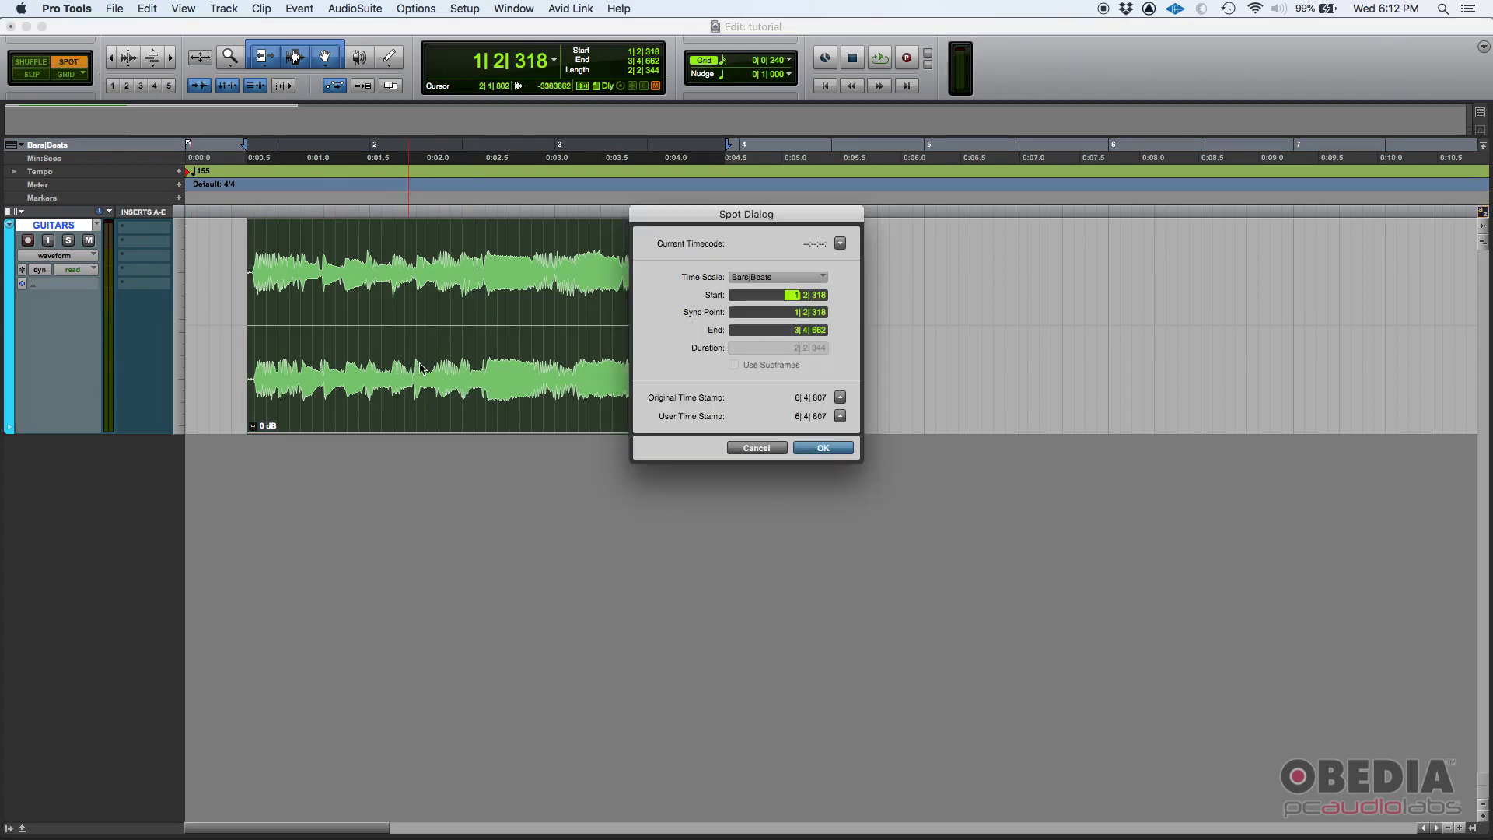
{"action": "left_click_drag", "start_coordinate": [754, 217], "coordinate": [995, 455]}
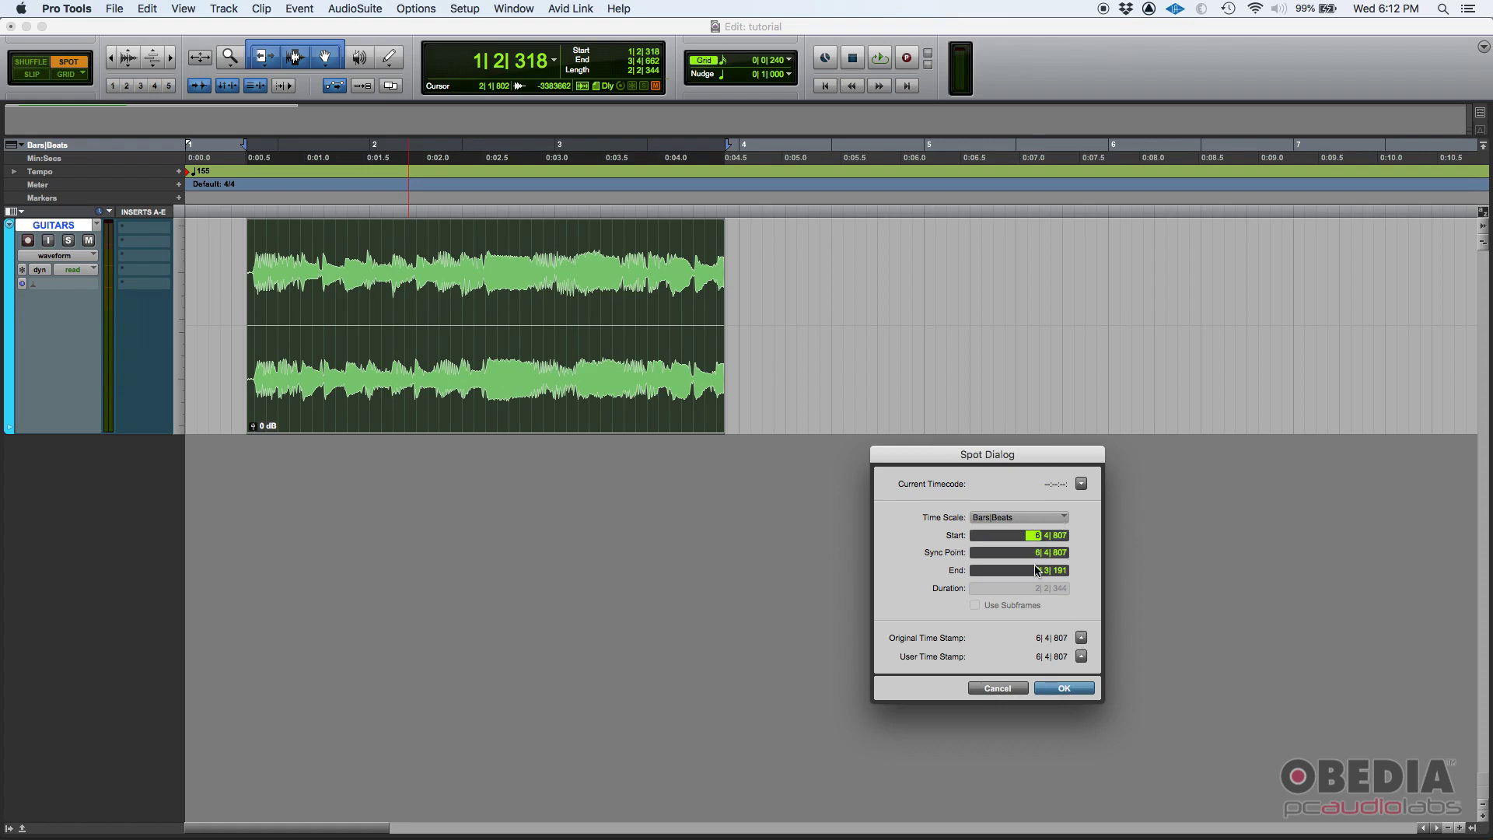
{"action": "left_click", "coordinate": [1063, 689]}
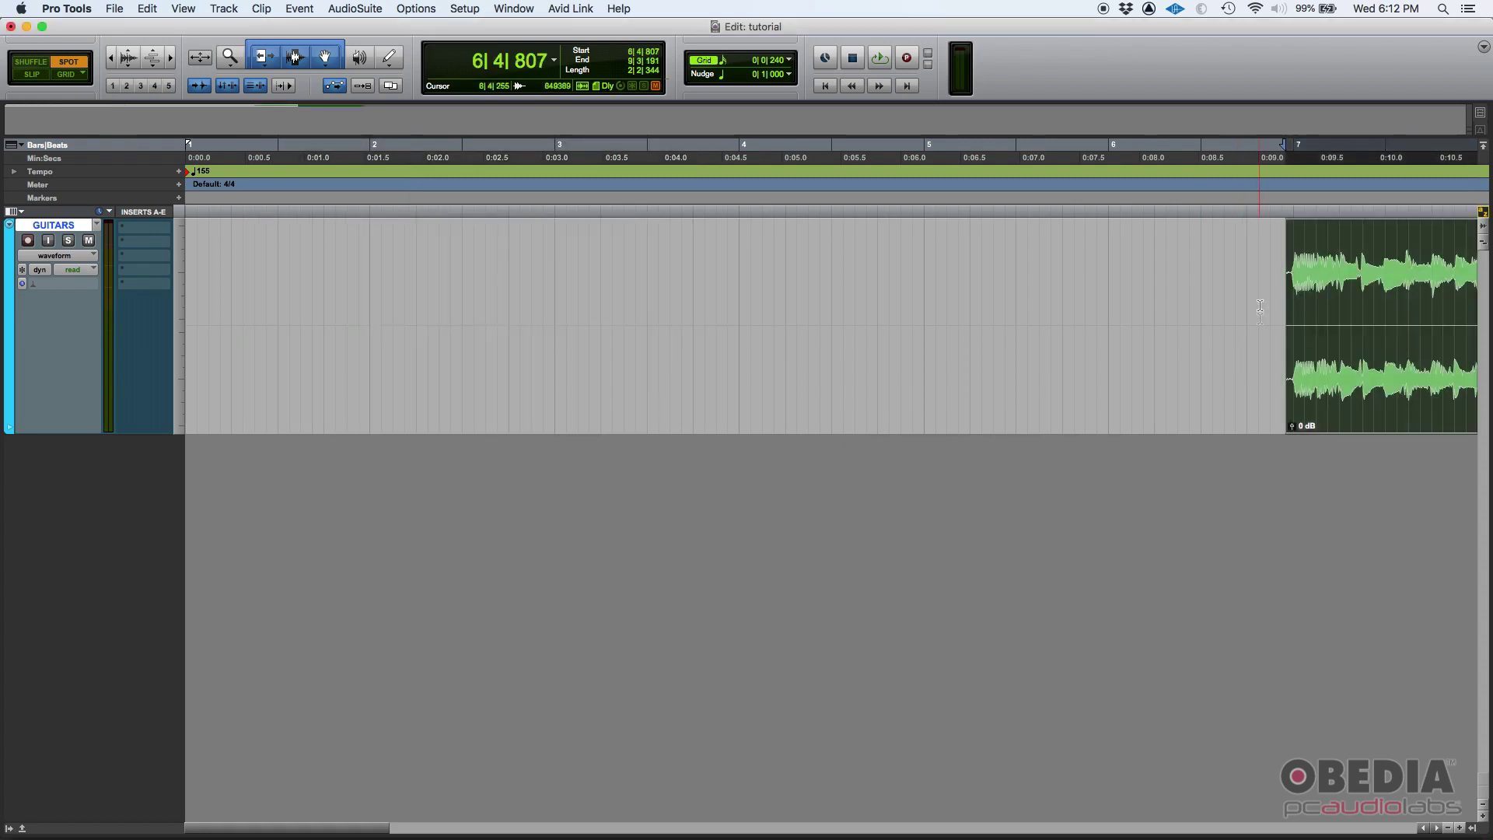
{"action": "left_click", "coordinate": [1260, 294]}
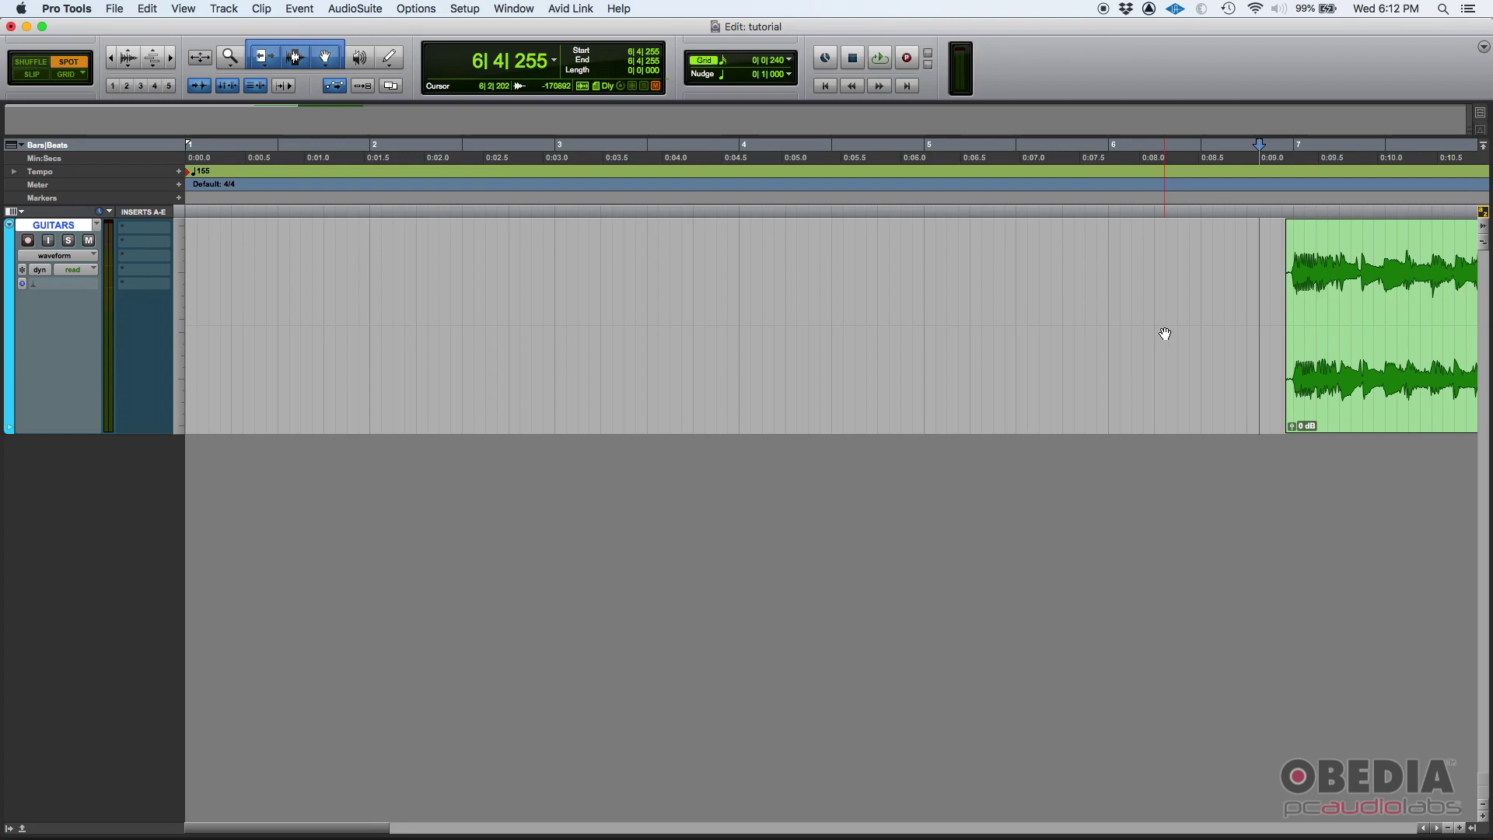
Step: Zoom in on the GUITARS clip's beginning and jump to its first transient
{"action": "scroll", "coordinate": [1165, 334], "scroll_direction": "right", "scroll_amount": 5}
{"action": "scroll", "coordinate": [1164, 334], "scroll_direction": "right", "scroll_amount": 10}
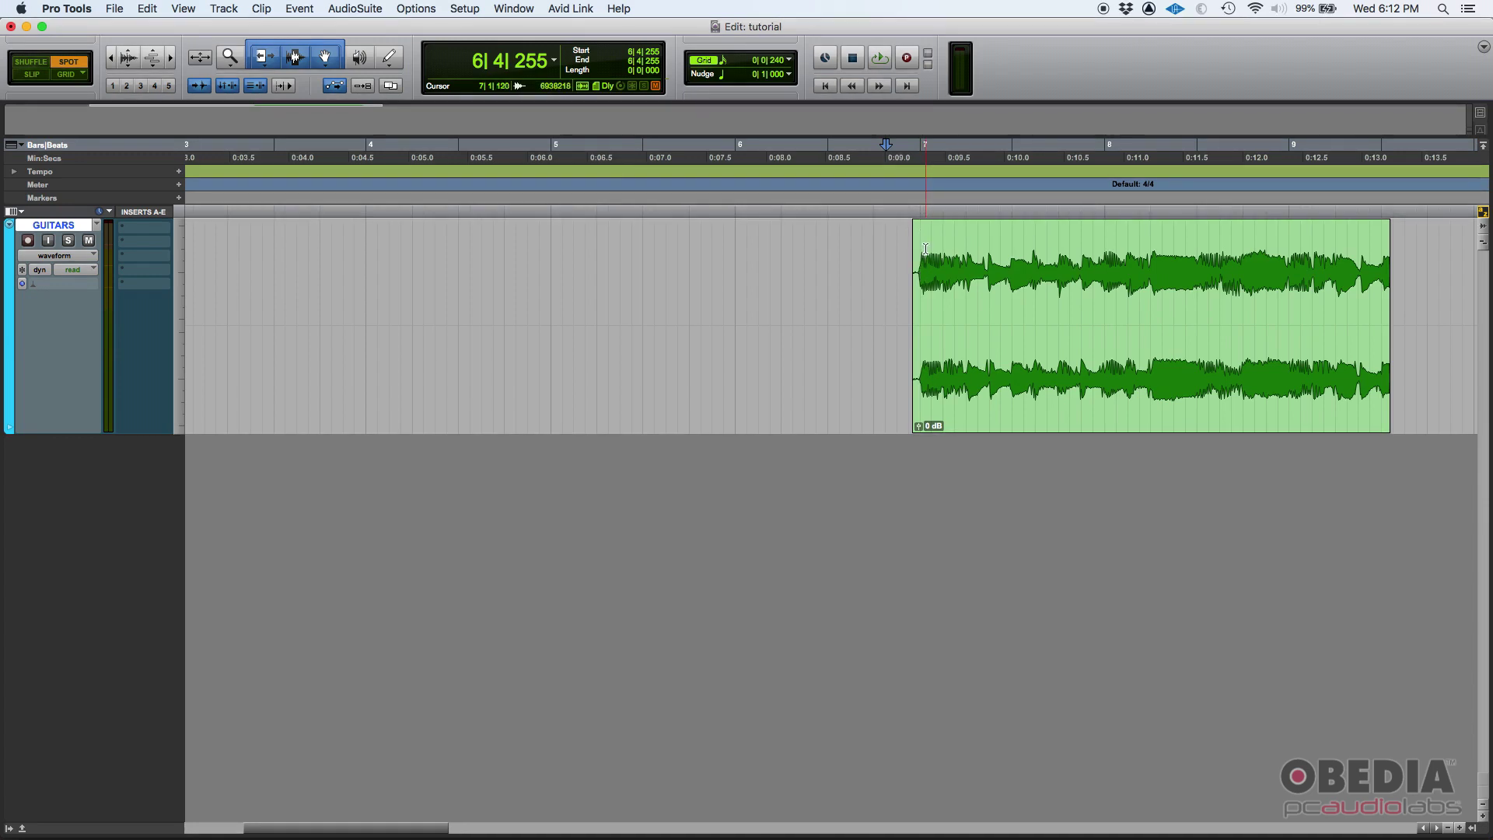
{"action": "key", "text": "super+bracketright"}
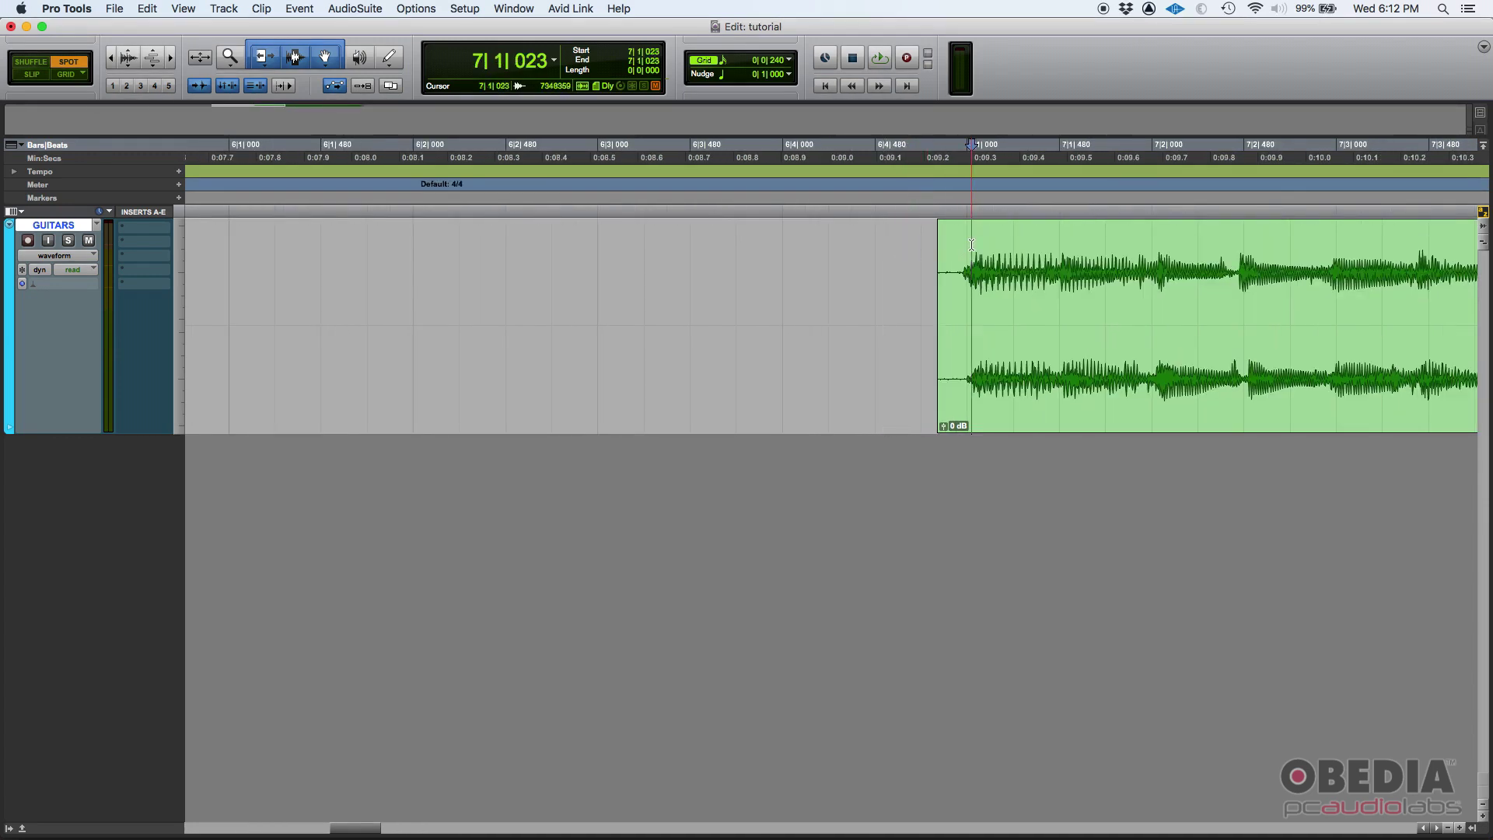
{"action": "key", "text": "Tab"}
{"action": "key", "text": "super+bracketleft"}
{"action": "key", "text": "super+bracketleft"}
{"action": "key", "text": "super+bracketright"}
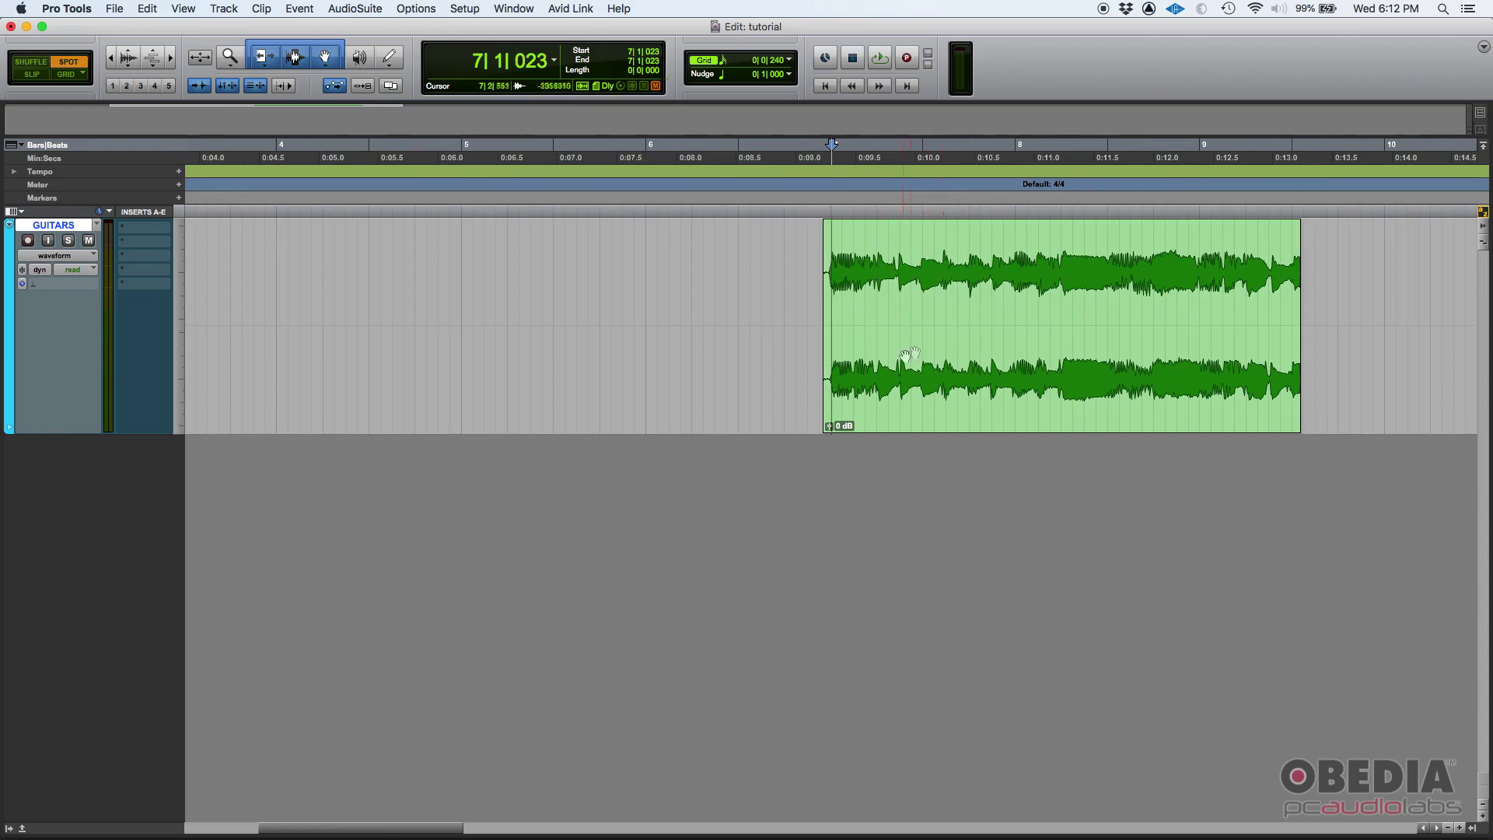
Step: Drag the GUITARS clip earlier so it starts at 5|3|000
{"action": "left_click", "coordinate": [963, 372]}
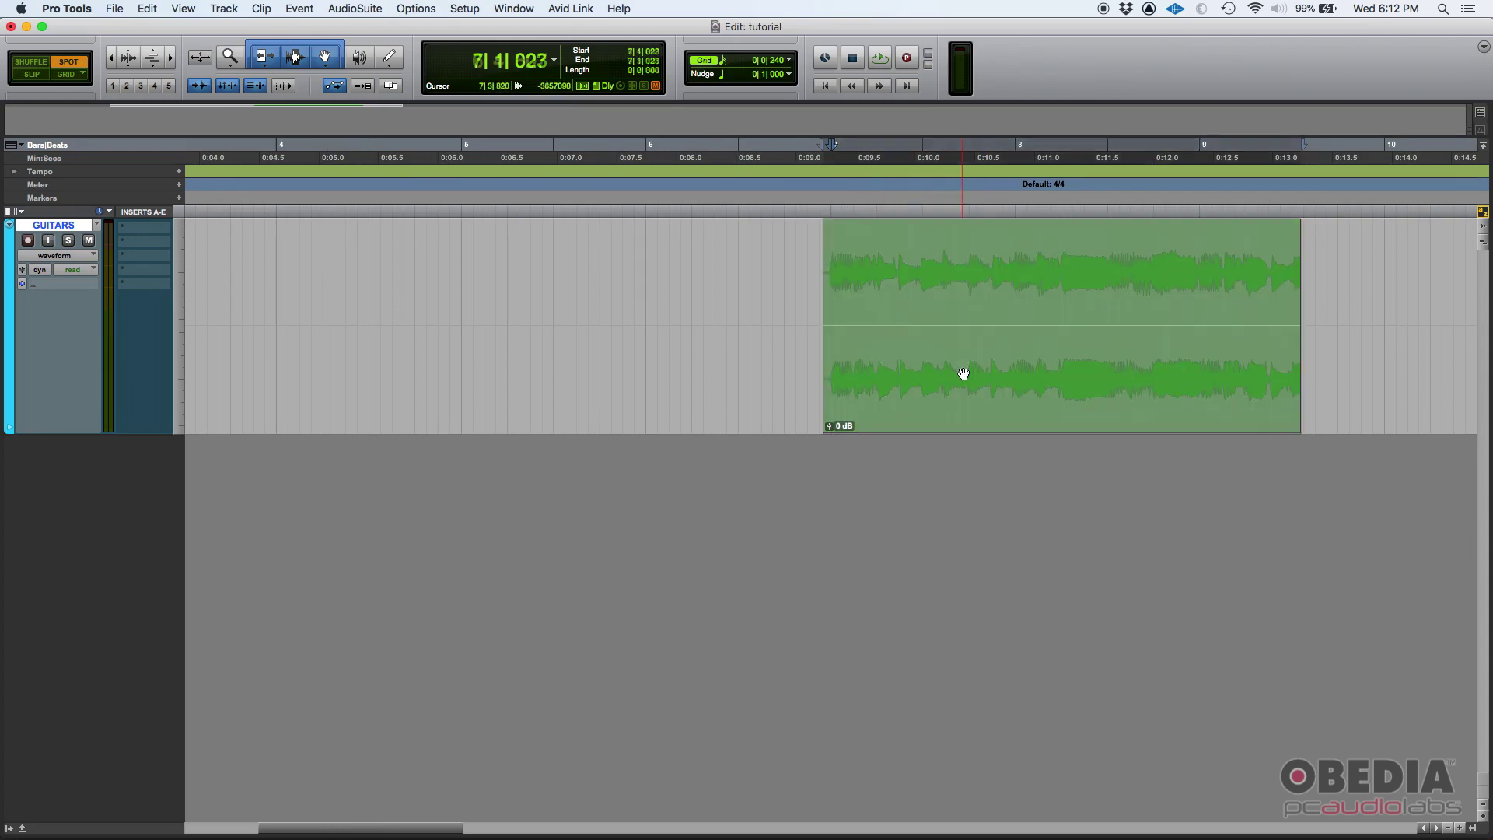
{"action": "left_click", "coordinate": [759, 449]}
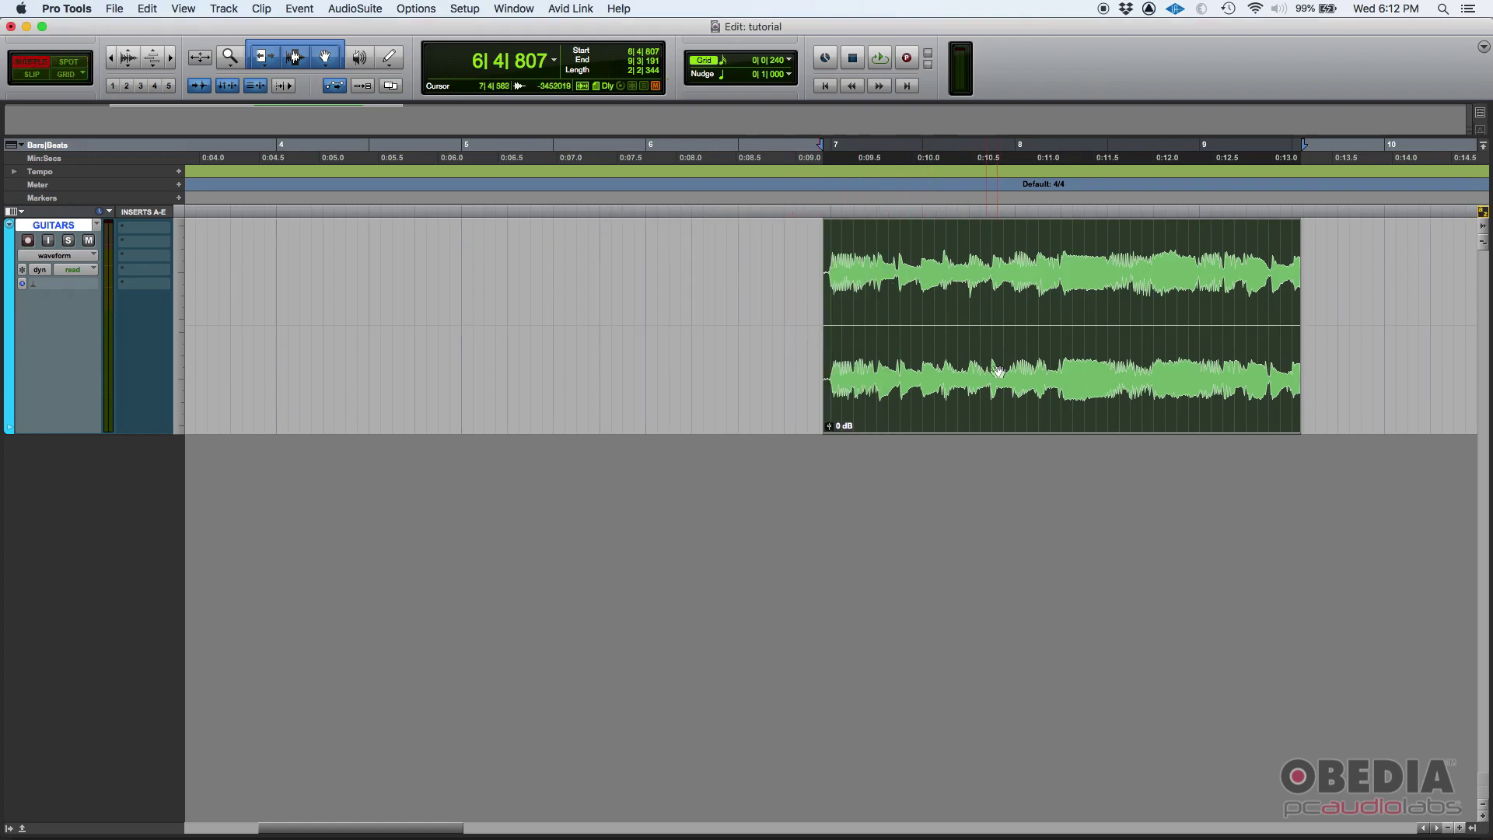
{"action": "left_click_drag", "start_coordinate": [1109, 382], "coordinate": [839, 375]}
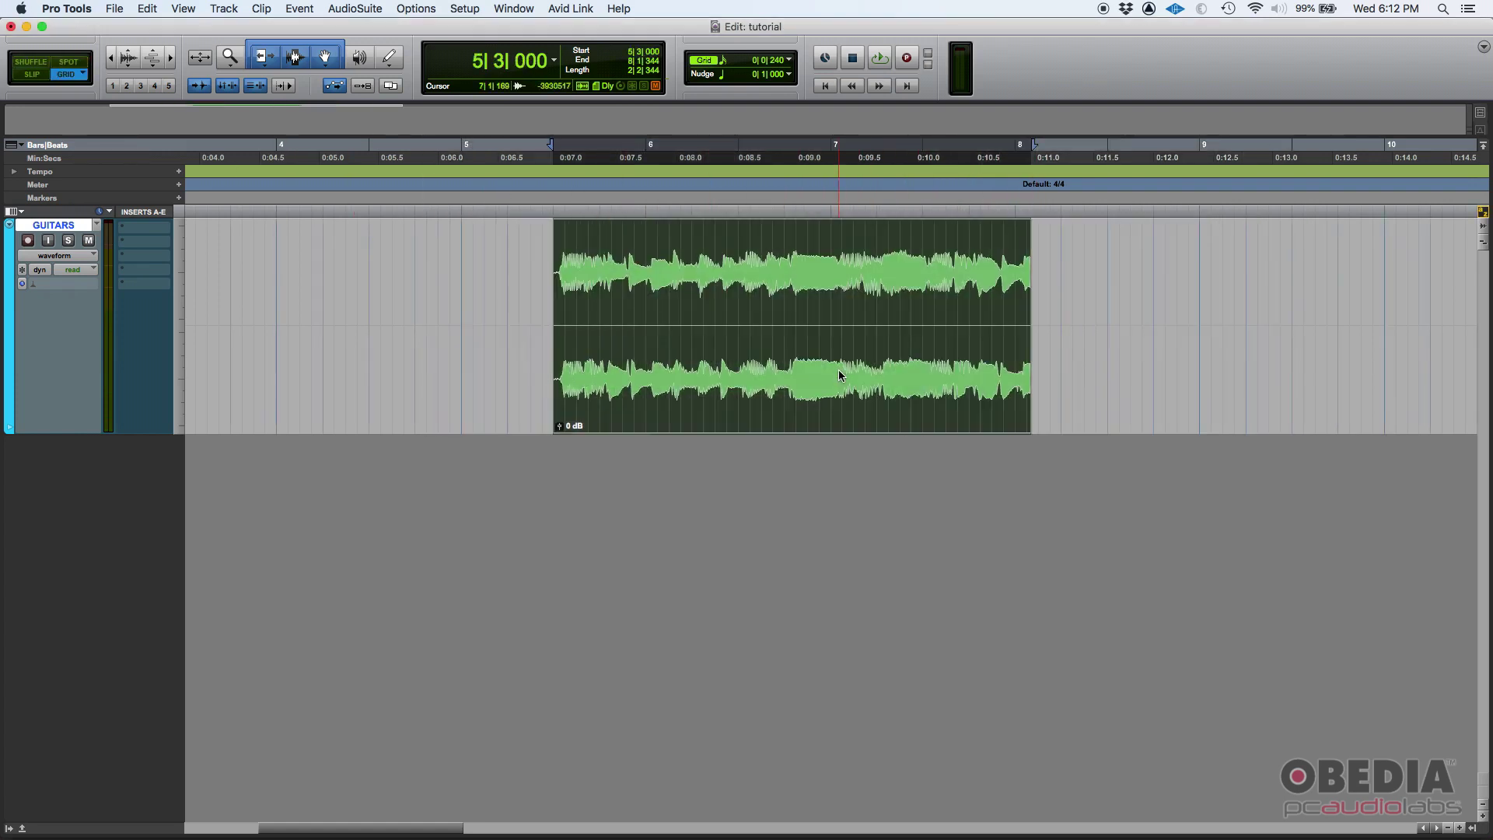
Step: Spot the GUITARS clip back to its original time stamp 6|4|807, ending at 9|3|191
{"action": "left_click", "coordinate": [72, 62]}
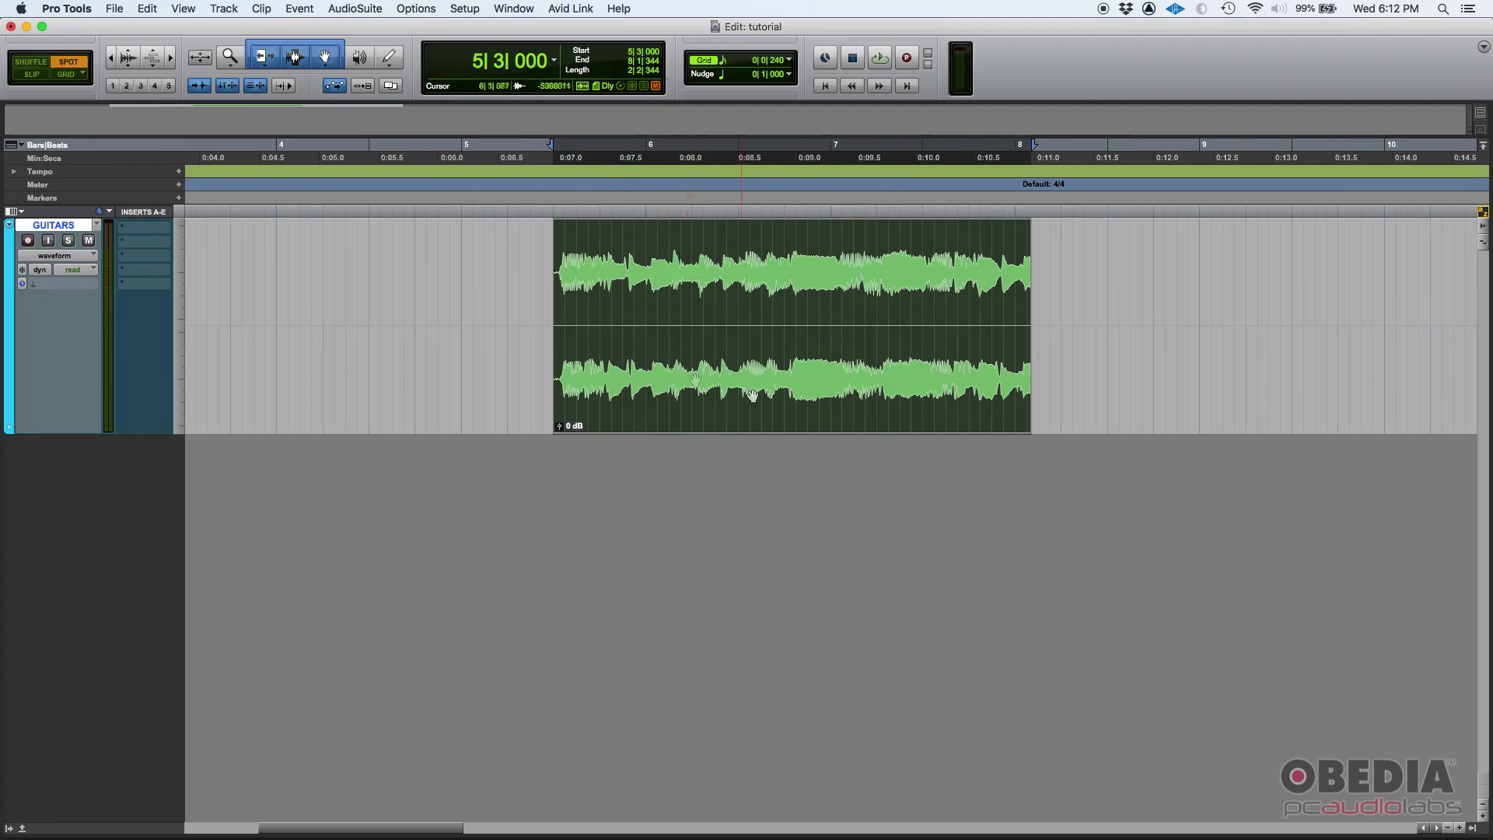
{"action": "left_click", "coordinate": [717, 388]}
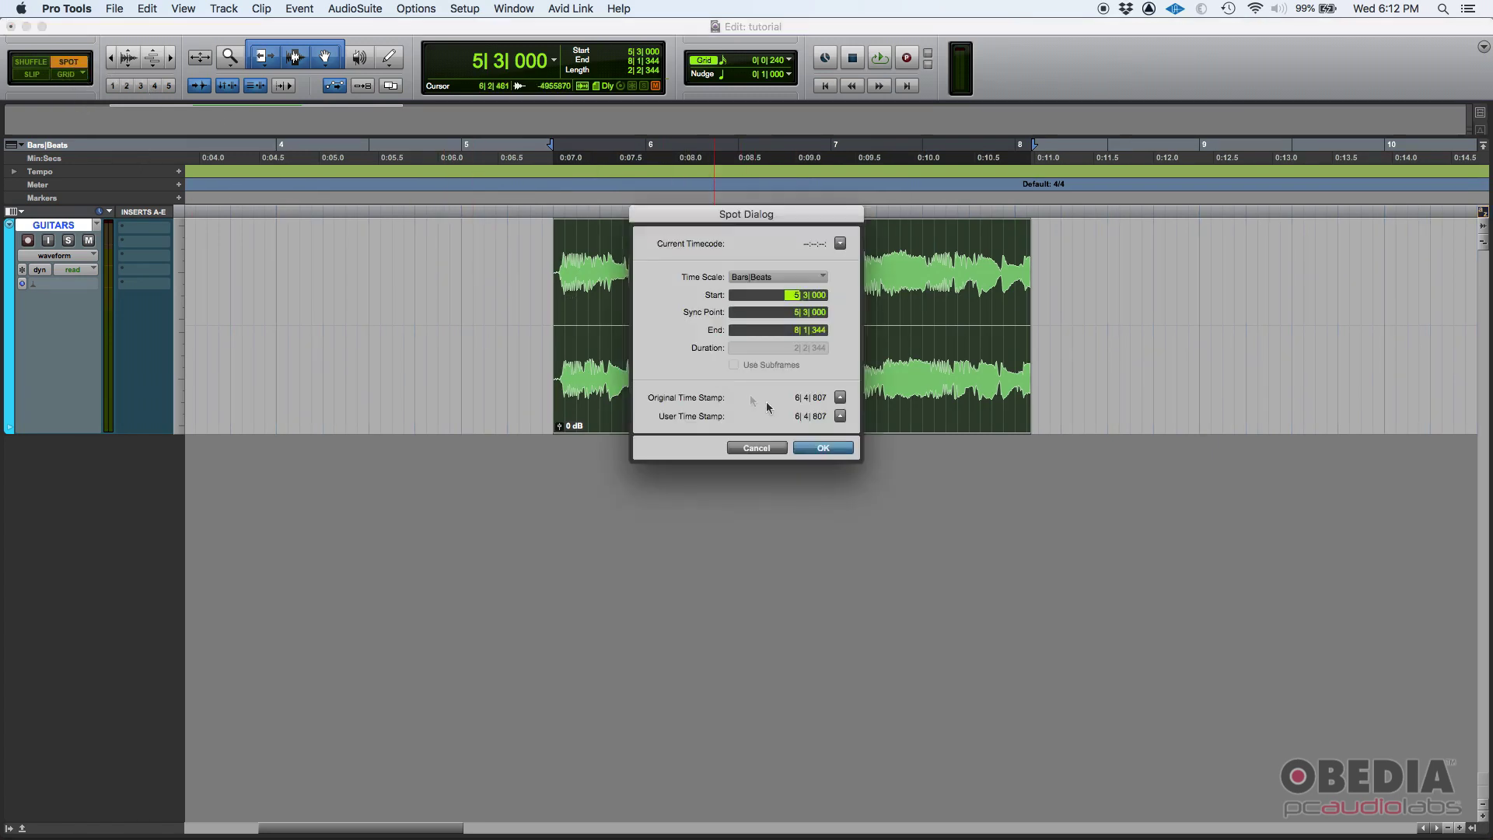
{"action": "left_click", "coordinate": [841, 397]}
{"action": "left_click", "coordinate": [823, 448]}
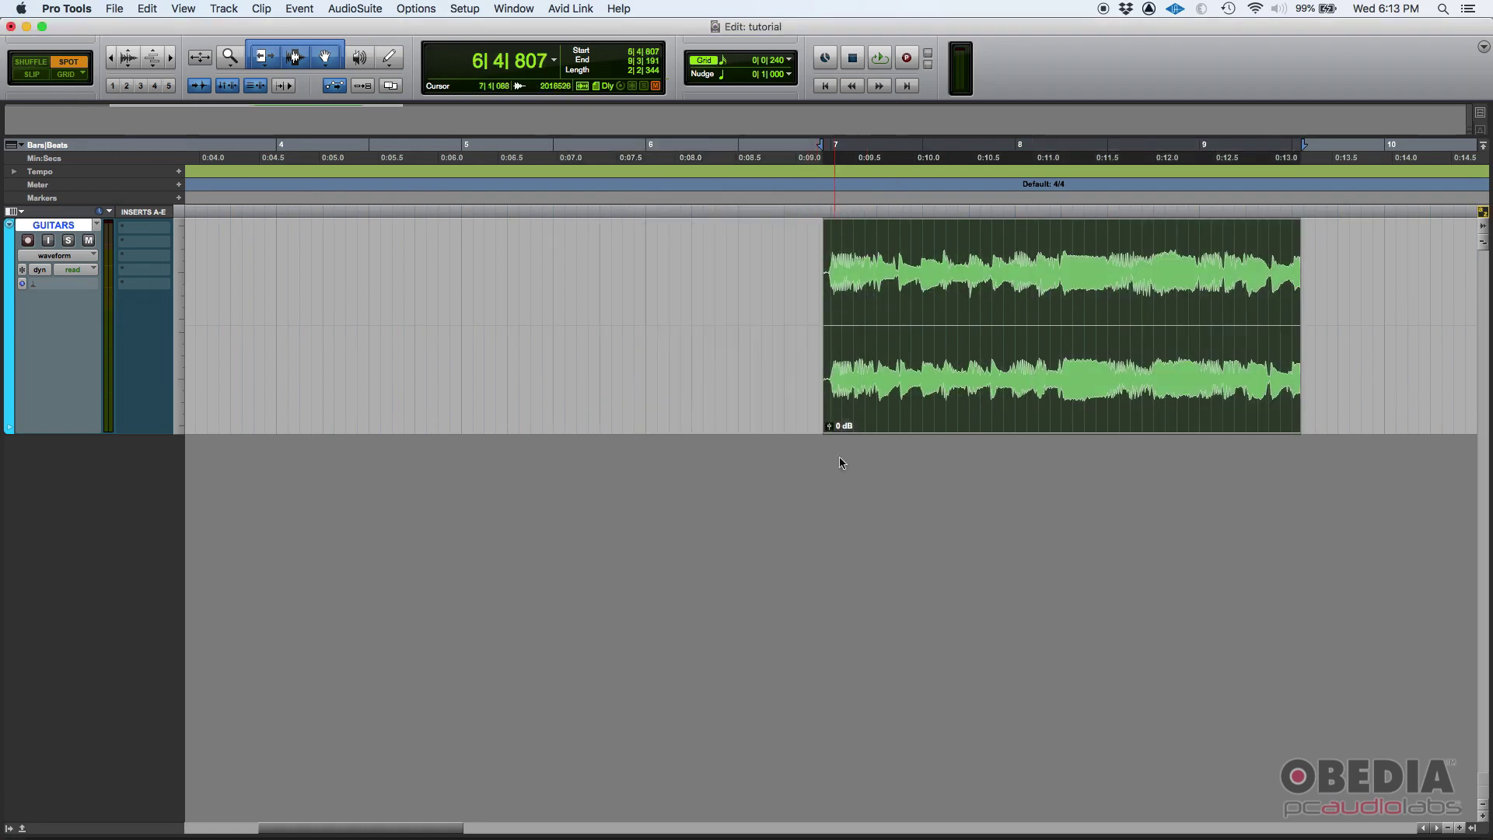
{"action": "left_click", "coordinate": [763, 327]}
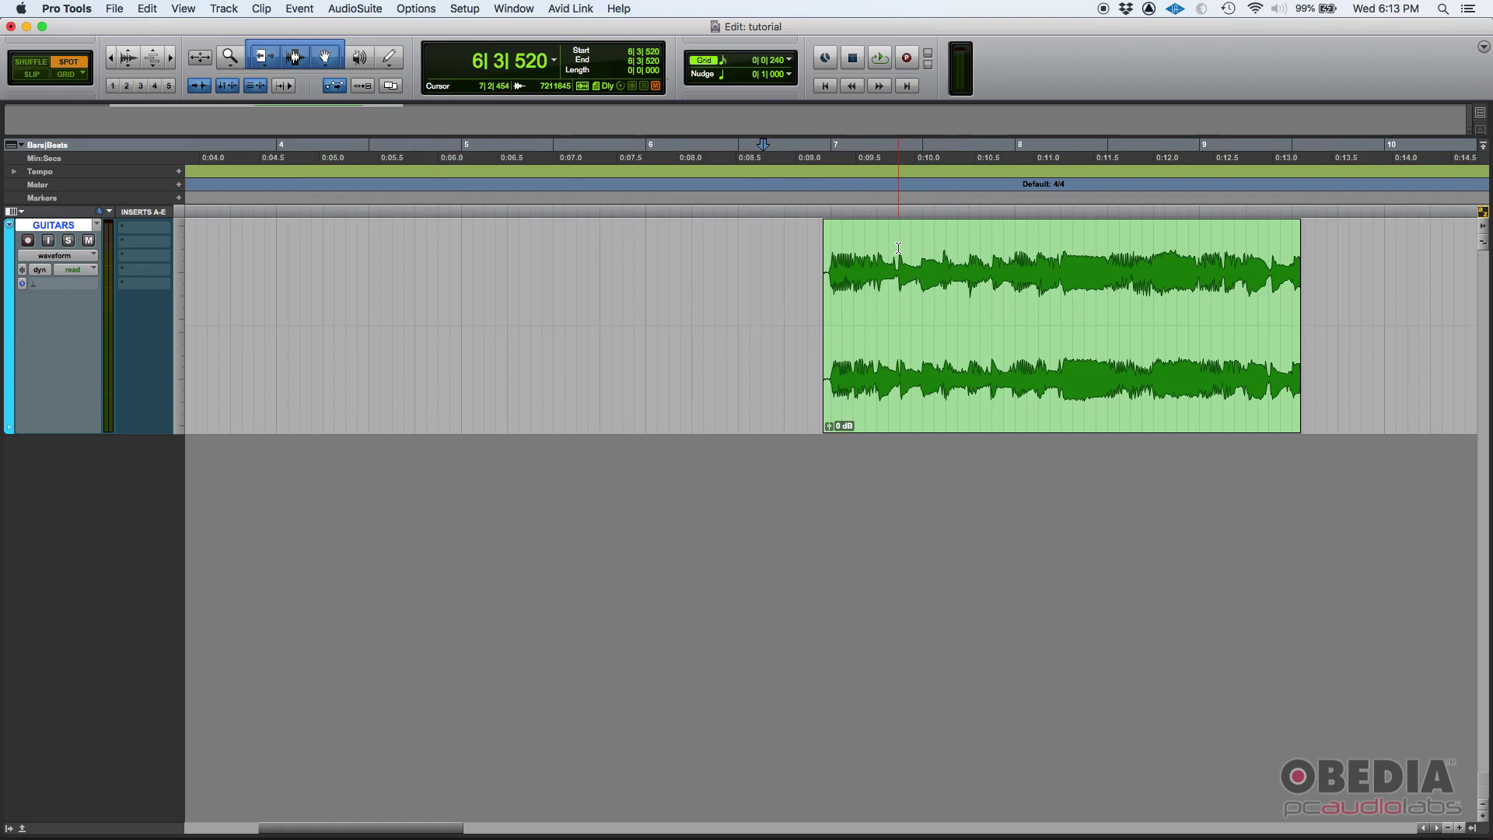